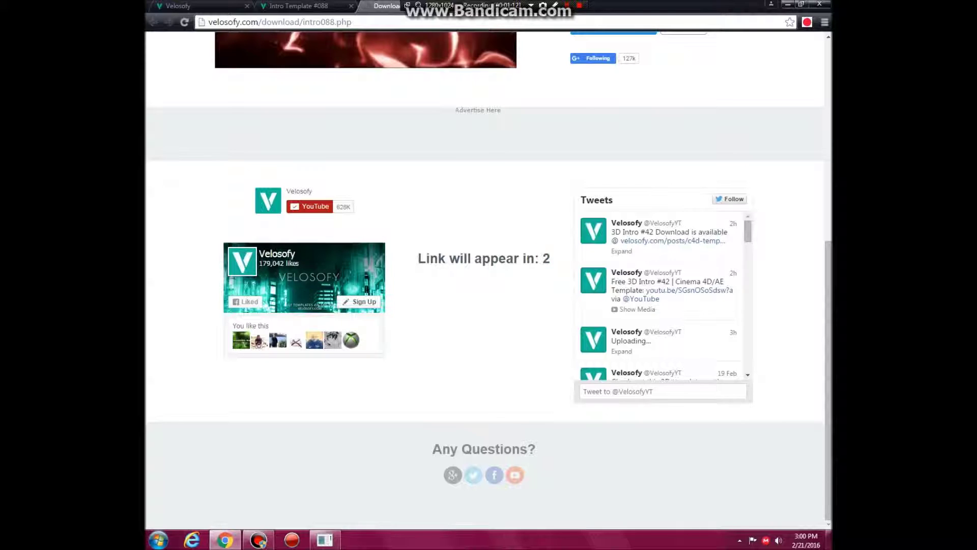
- Download the Sv_intro88.zip template from MediaFire and show the file in its download folder
click(490, 267)
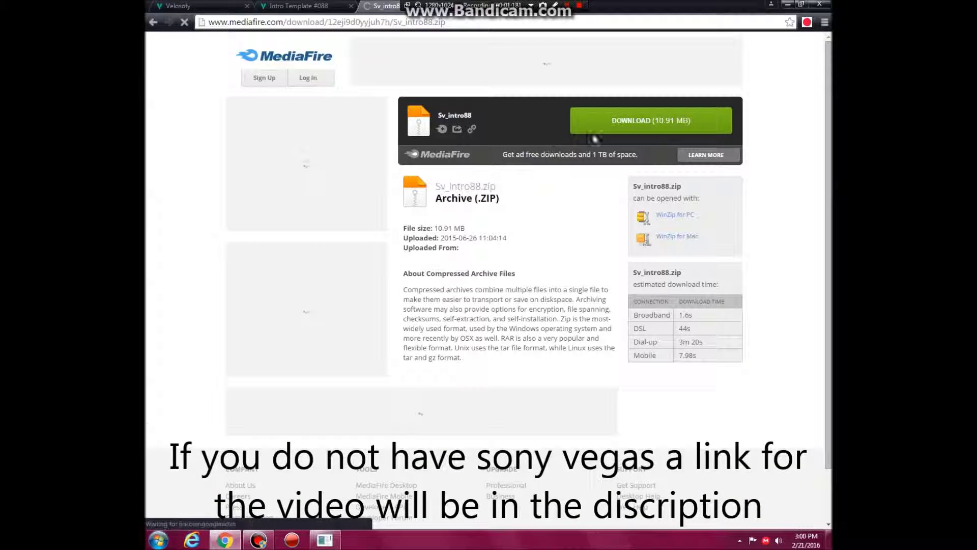
click(648, 122)
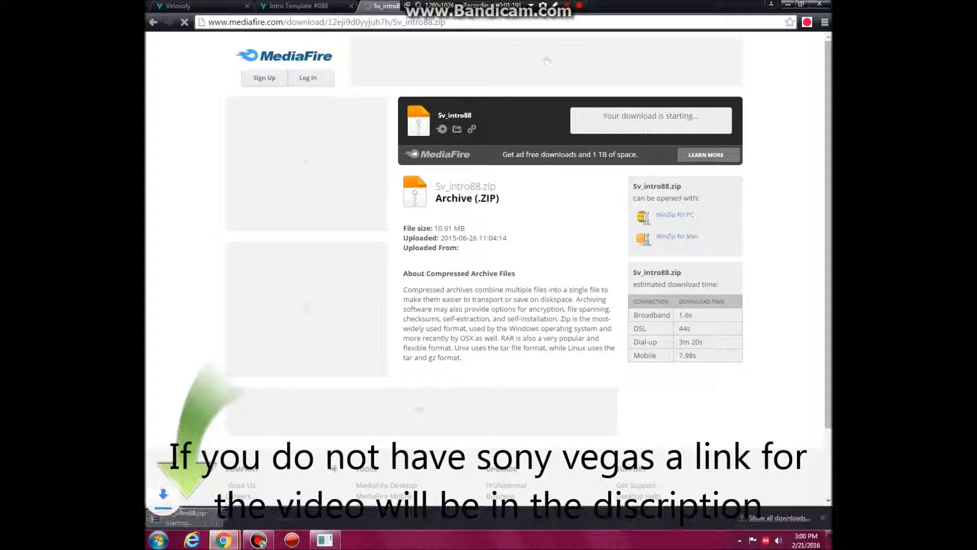
mouse_move(232, 542)
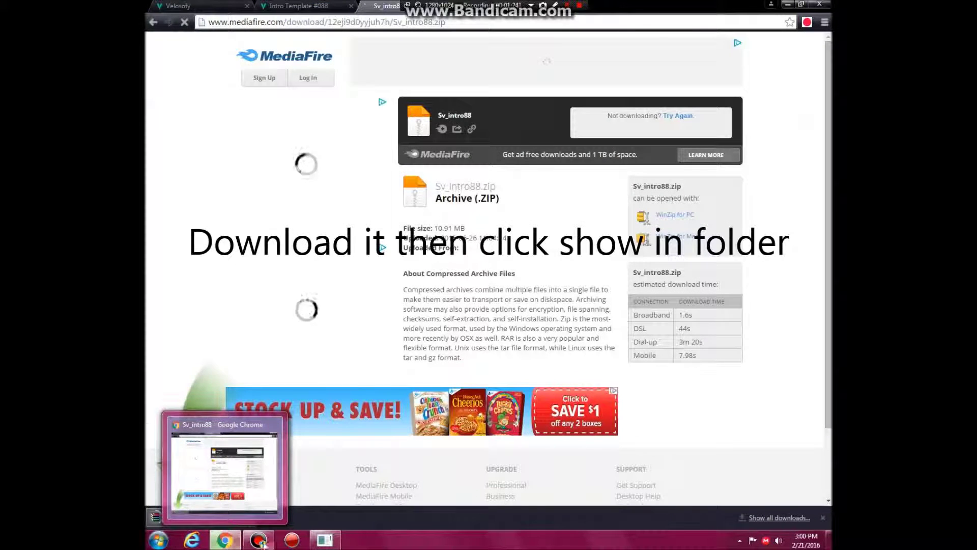
click(251, 516)
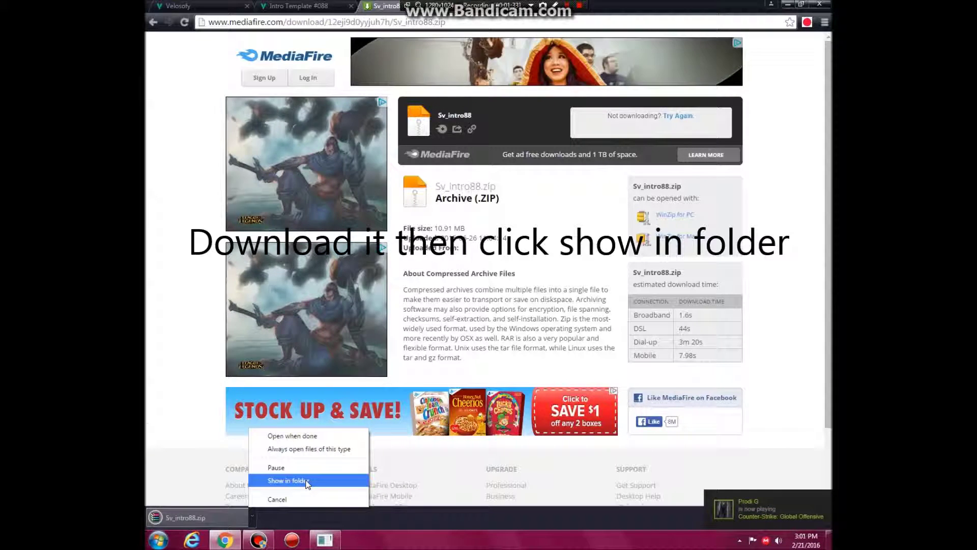
click(307, 481)
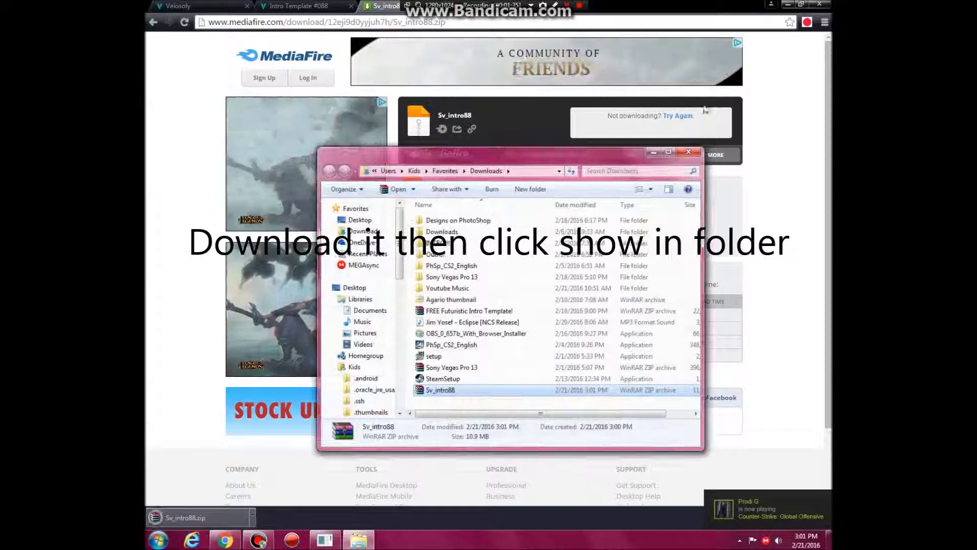
- Extract the Sv_intro88 archive into its own Sv_intro88 folder in Downloads and move the archive to the desktop
click(801, 4)
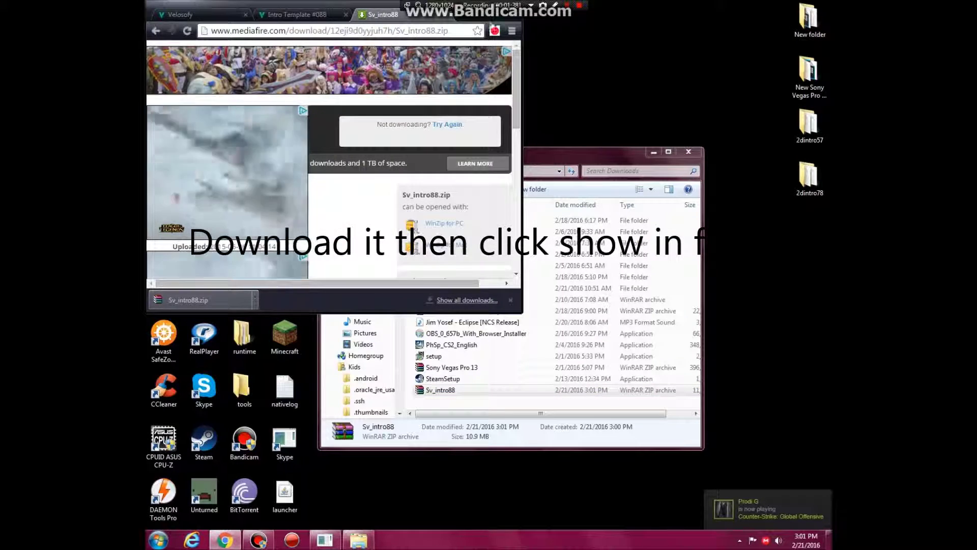
click(477, 4)
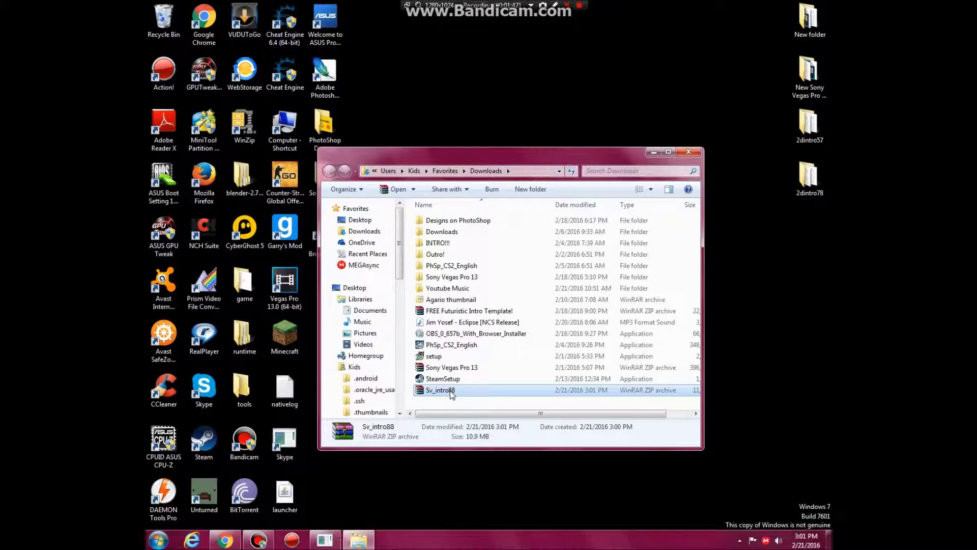
right_click(451, 391)
click(510, 222)
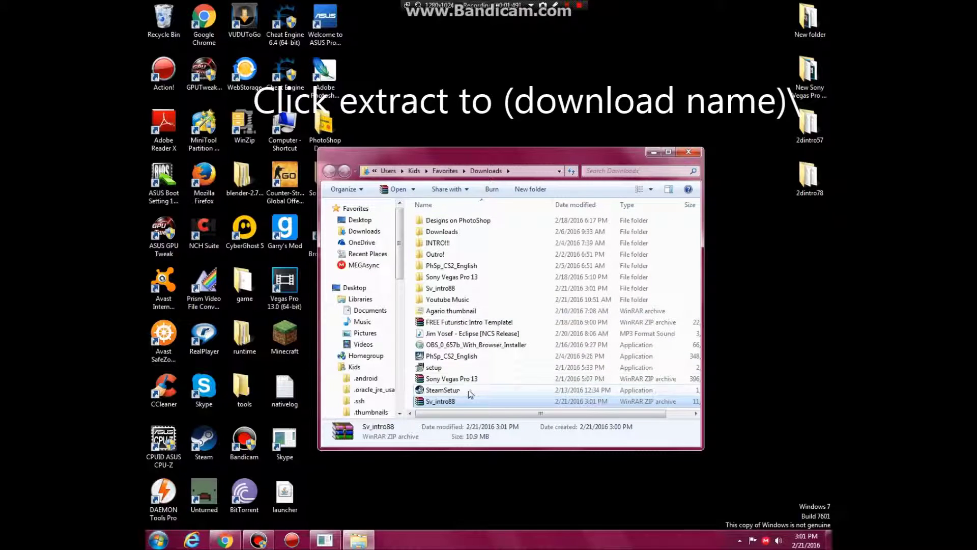
drag(457, 402, 791, 256)
click(684, 152)
- Open the 2dintro88 folder inside the Sv_intro88 archive and listen to Song.wav
double_click(809, 229)
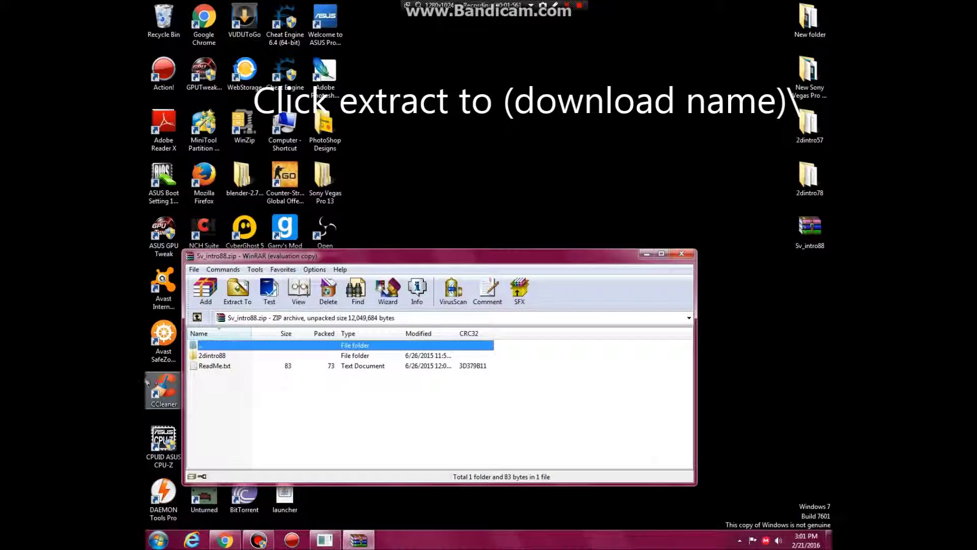
click(519, 324)
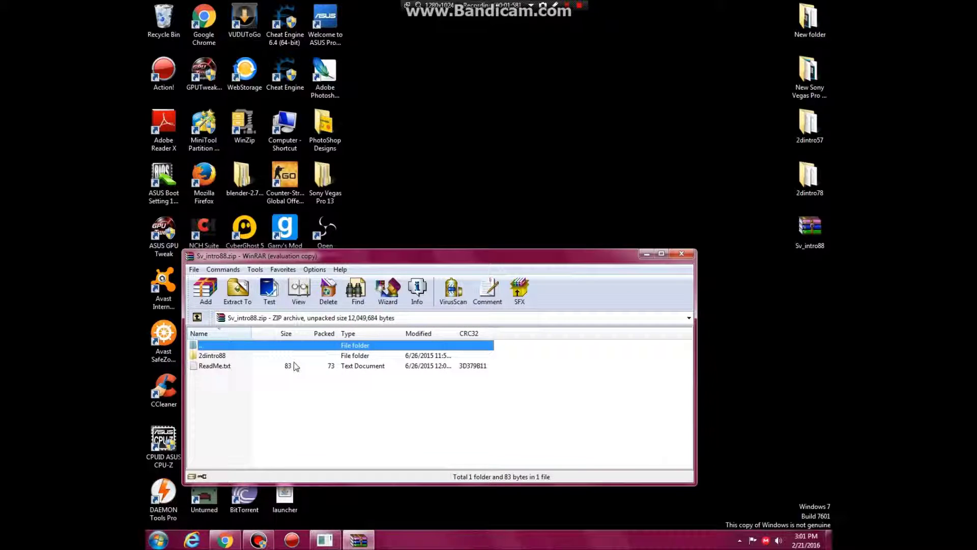
double_click(234, 359)
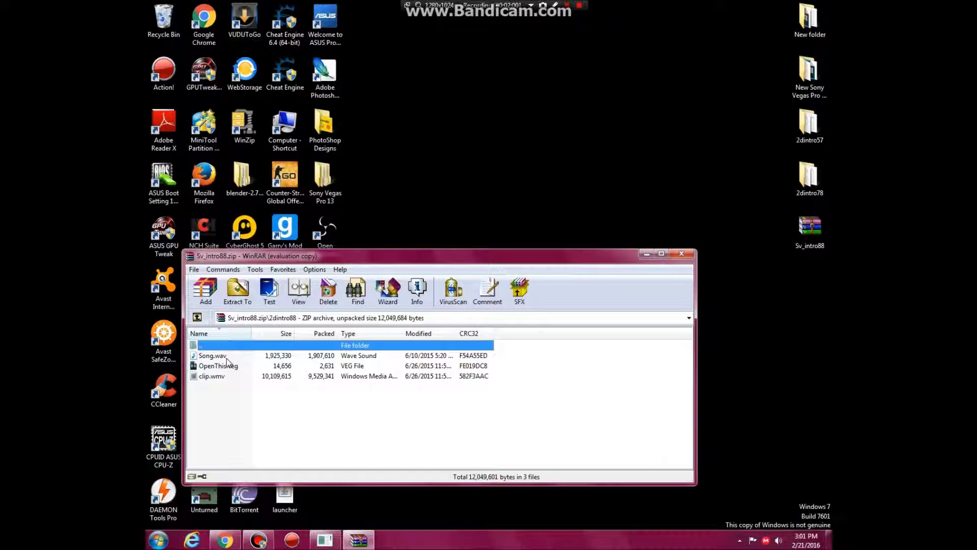
drag(362, 250, 490, 170)
double_click(285, 266)
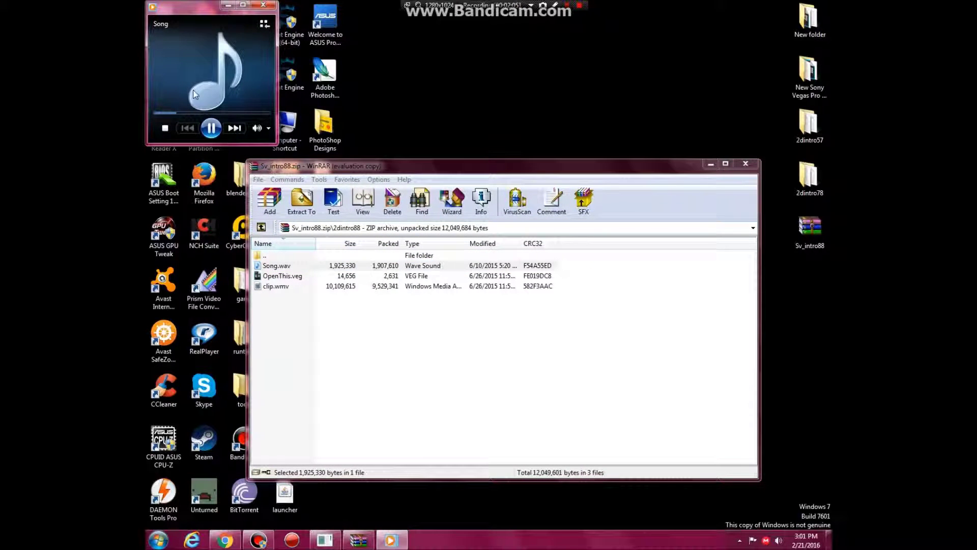
click(261, 6)
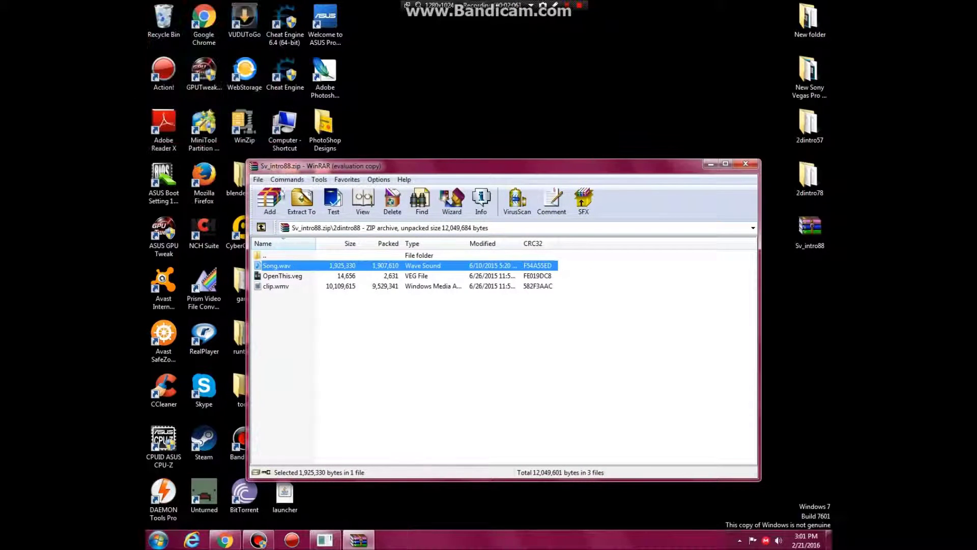
- Try to open OpenThis.veg in Vegas Pro straight from the archive
click(434, 276)
double_click(312, 278)
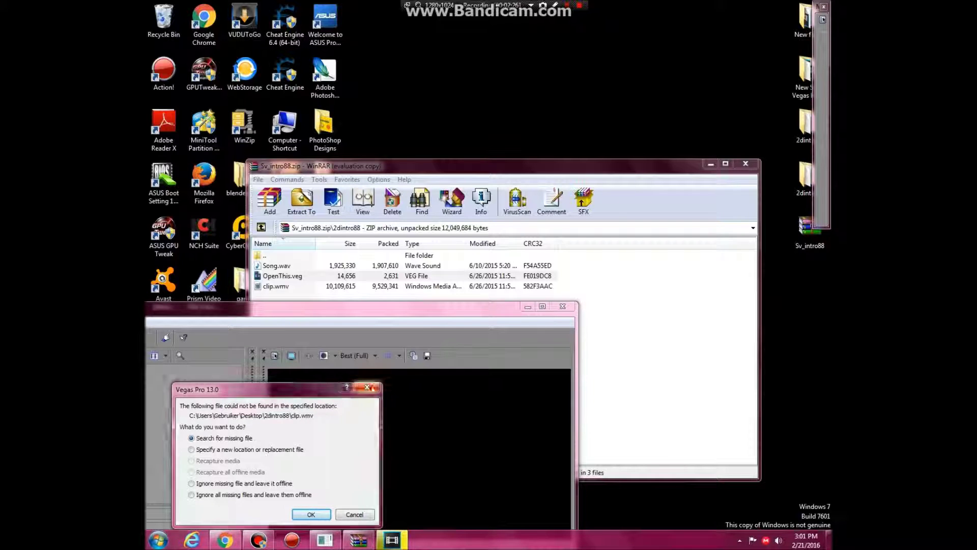
right_click(336, 279)
click(305, 300)
- Extract the archive's 2dintro88 files to the Desktop and close the archive window
click(302, 203)
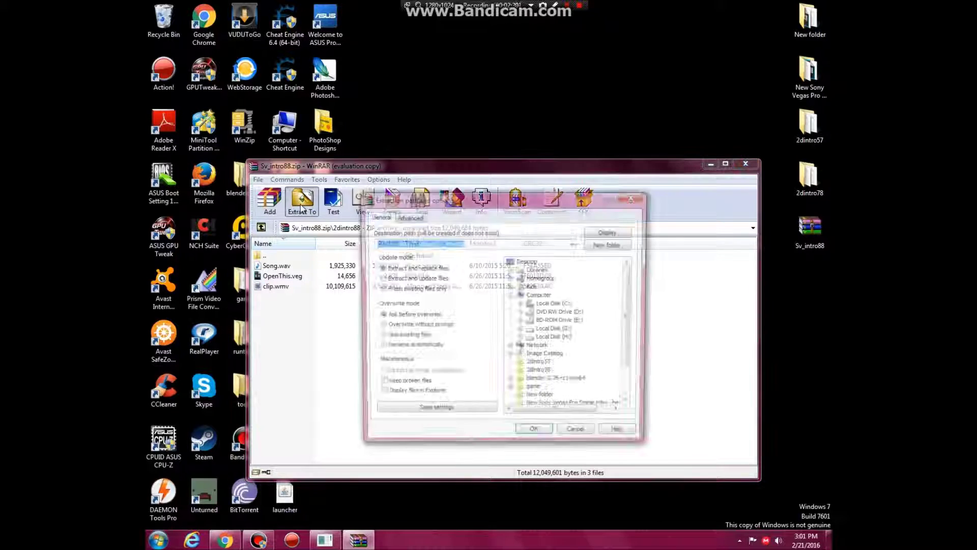
click(543, 264)
click(535, 435)
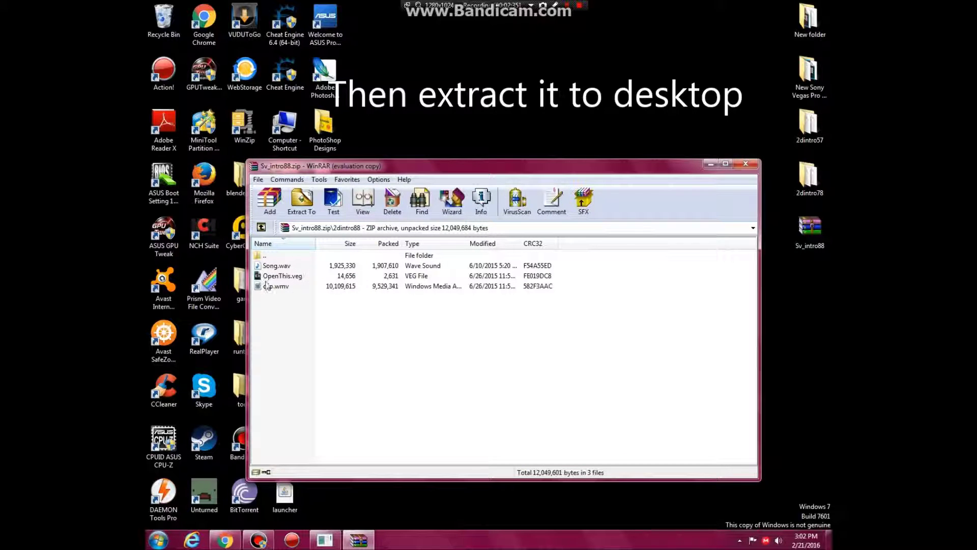
click(745, 163)
- Open the Downloads folder and look through the contents of the FREE Futuristic Intro Template! archive
key(super)
click(304, 263)
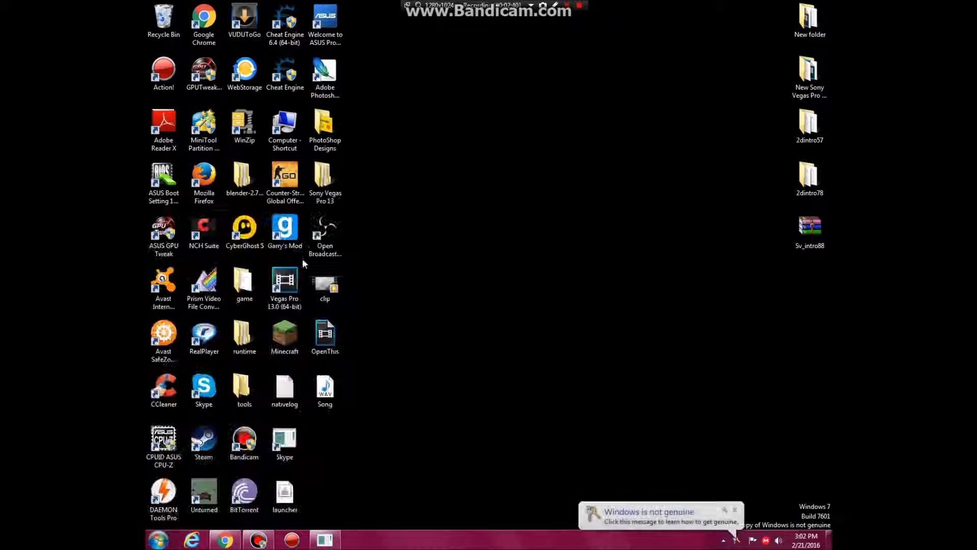
drag(485, 157, 479, 105)
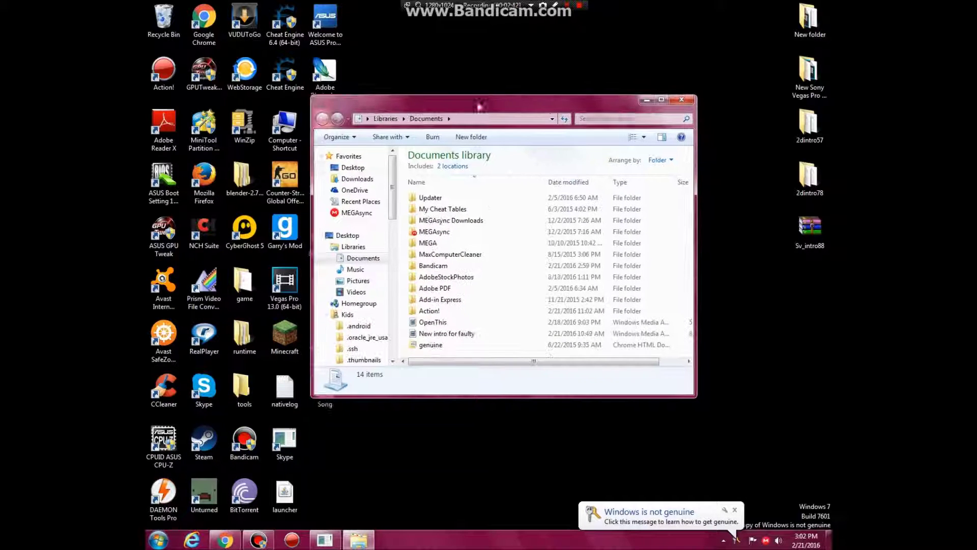
click(358, 179)
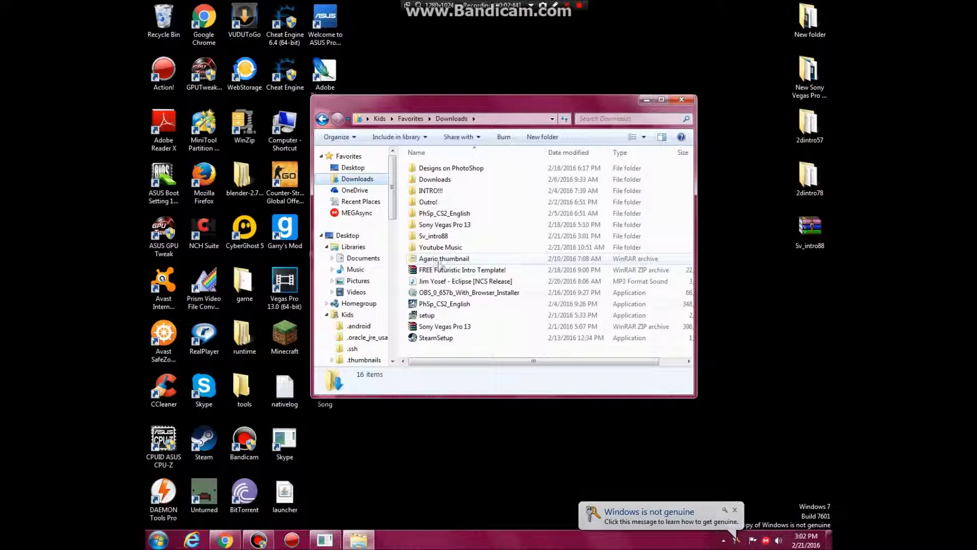
click(468, 271)
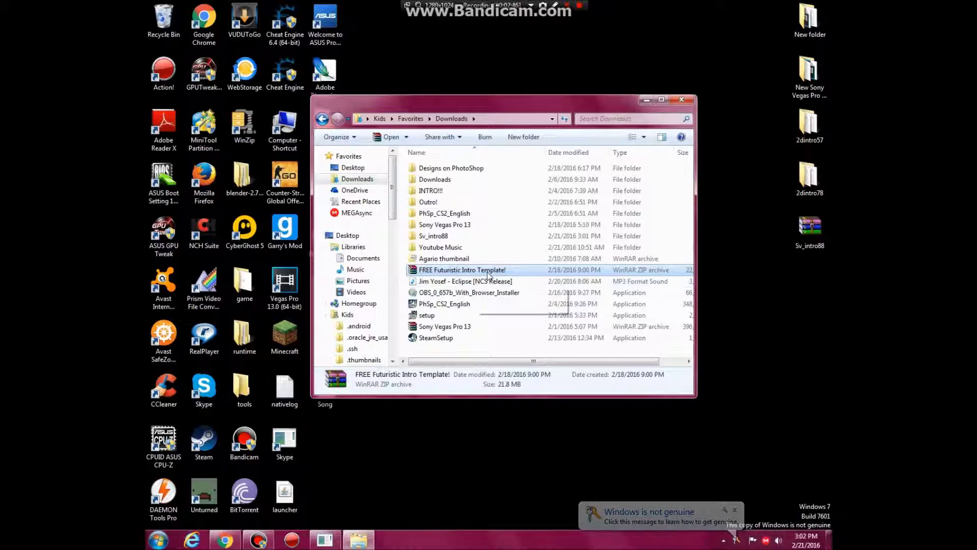
double_click(488, 274)
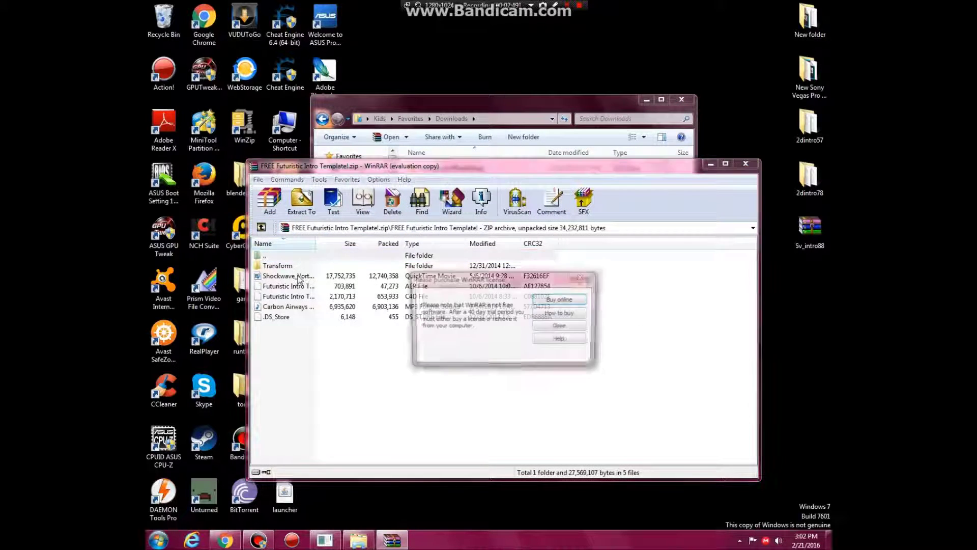
click(561, 327)
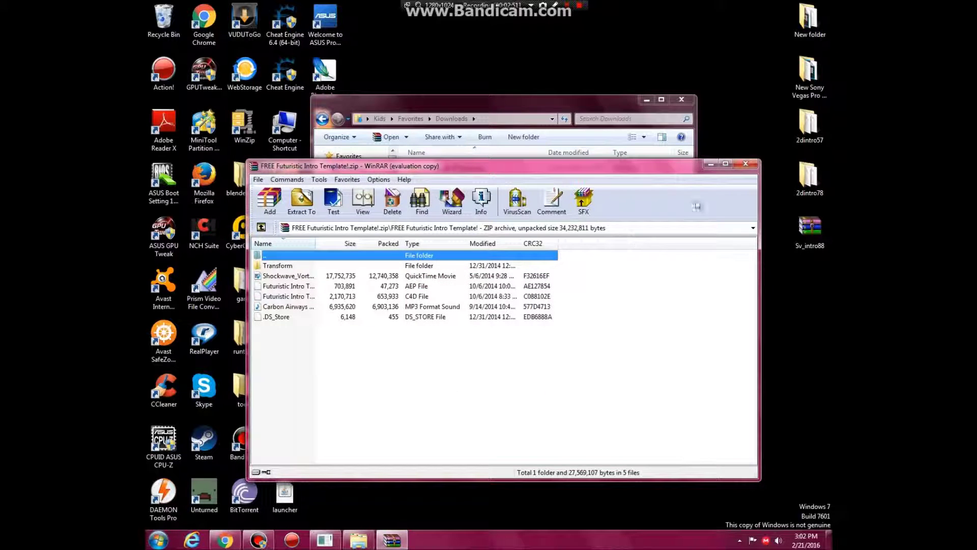
click(745, 165)
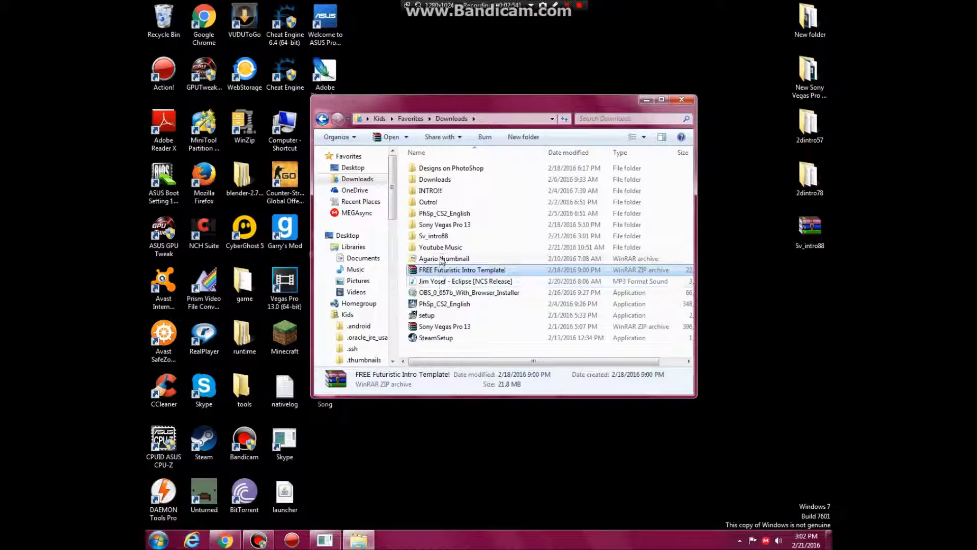
- Extract the Sv_intro88 archive on the desktop into its own Sv_intro88 folder and close the Downloads window
click(810, 232)
right_click(810, 234)
click(789, 287)
right_click(809, 233)
click(826, 223)
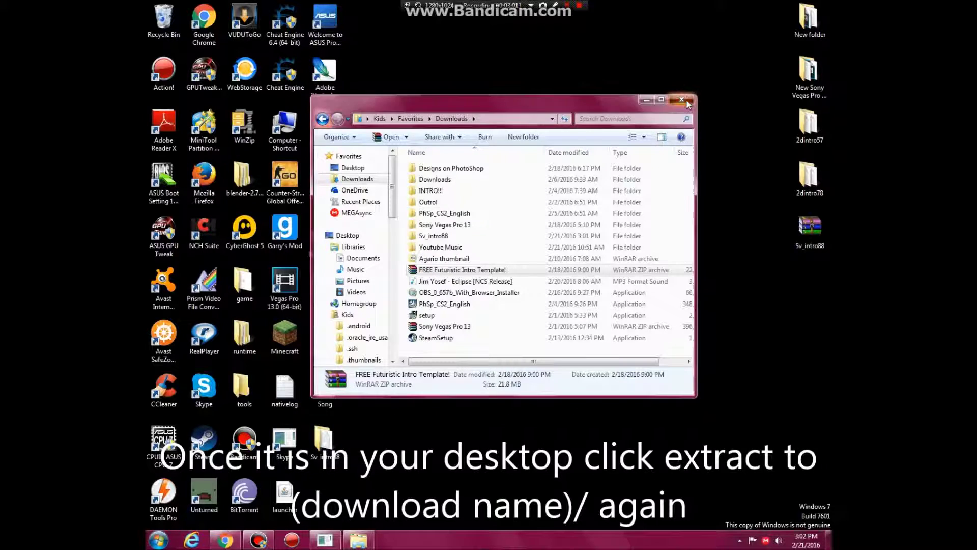
click(680, 99)
- Place the extracted Sv_intro88 folder directly below the Sv_intro88 archive on the desktop
right_click(810, 237)
click(652, 217)
drag(830, 252, 742, 219)
drag(336, 435, 813, 287)
- Open the OpenThis project from the 2dintro88 folder inside the desktop's Sv_intro88 folder
double_click(813, 288)
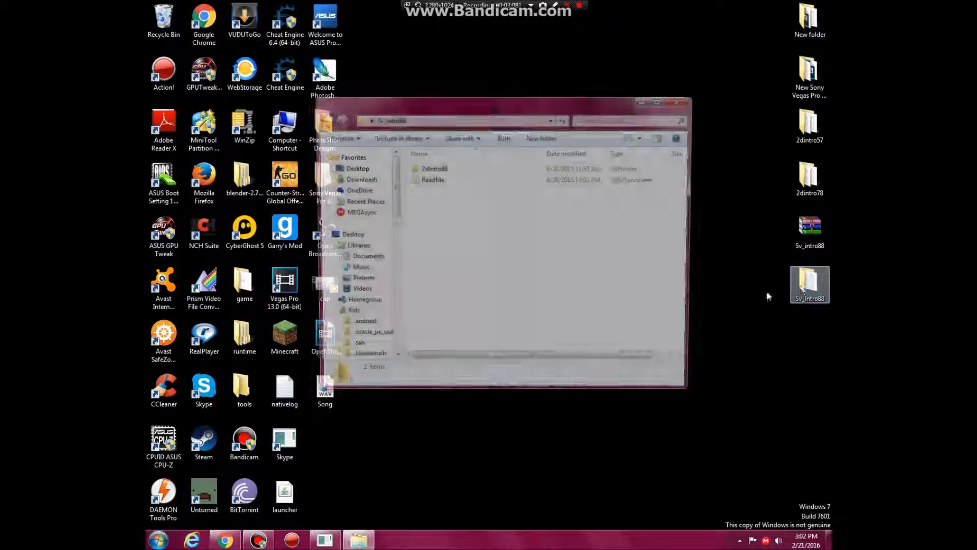
double_click(438, 167)
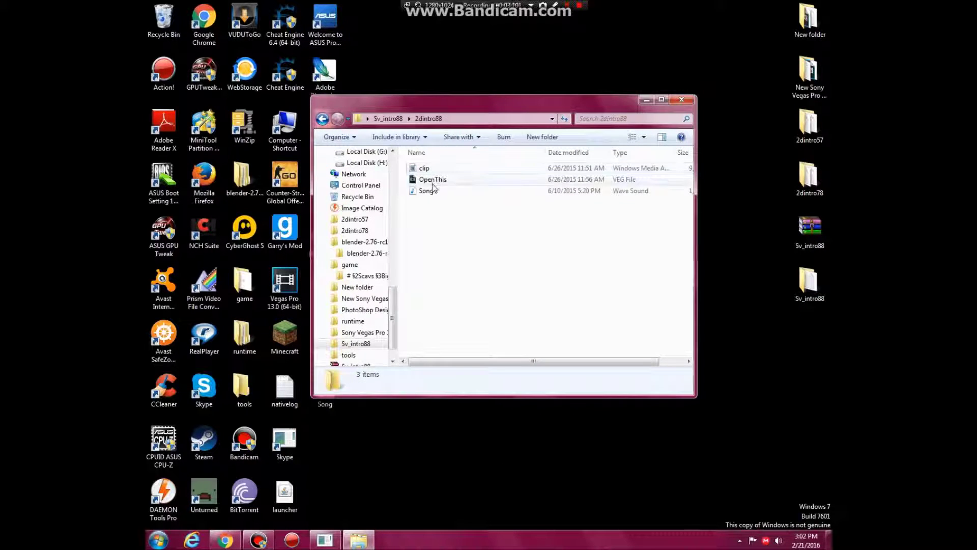
double_click(440, 181)
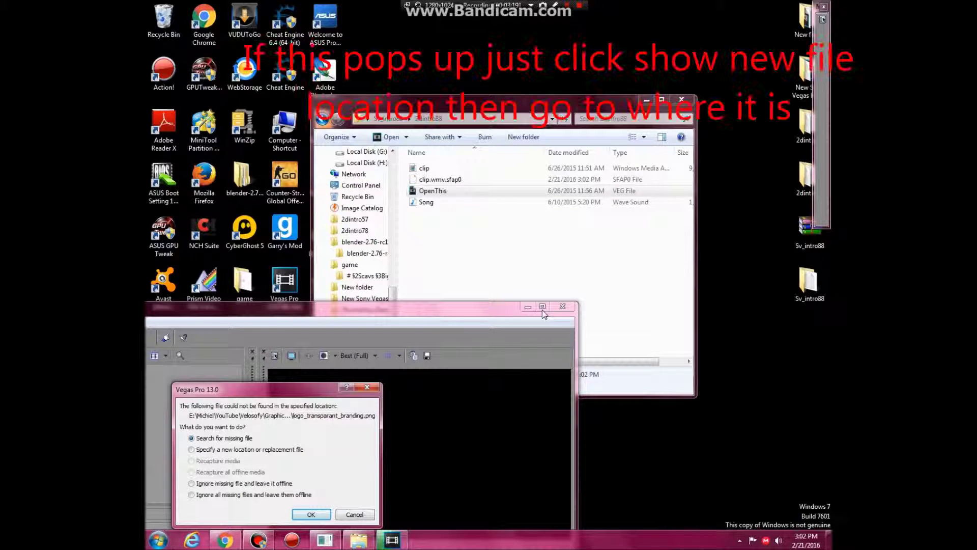
- Specify Song from the 2dintro88 folder in Downloads' Sv_intro88 as the replacement for the missing logo_transparant_branding.png
drag(305, 394, 526, 190)
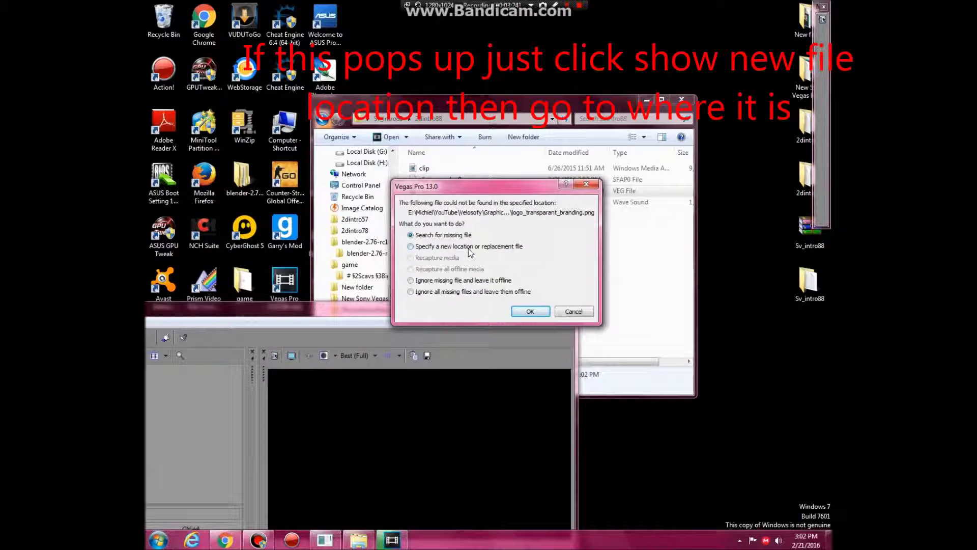
click(529, 311)
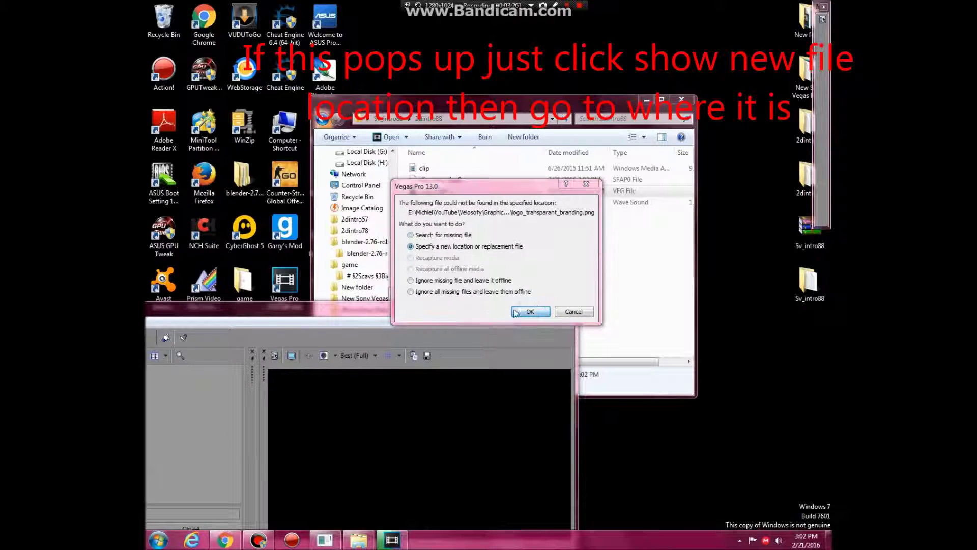
click(443, 280)
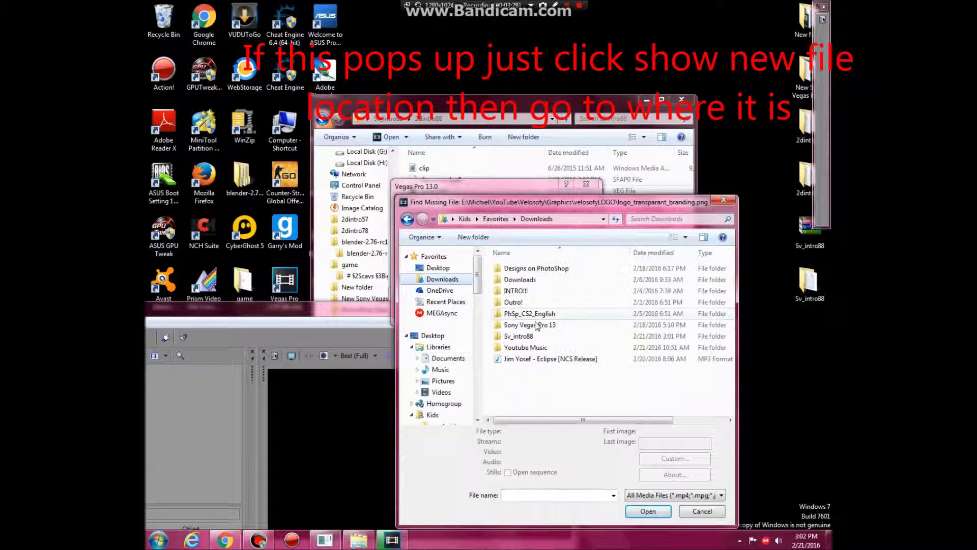
double_click(524, 332)
double_click(513, 268)
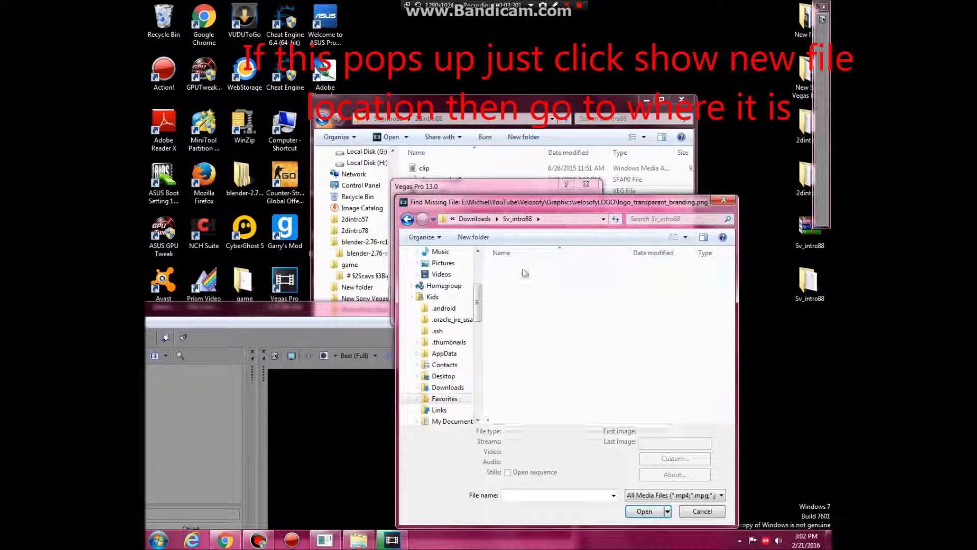
click(524, 275)
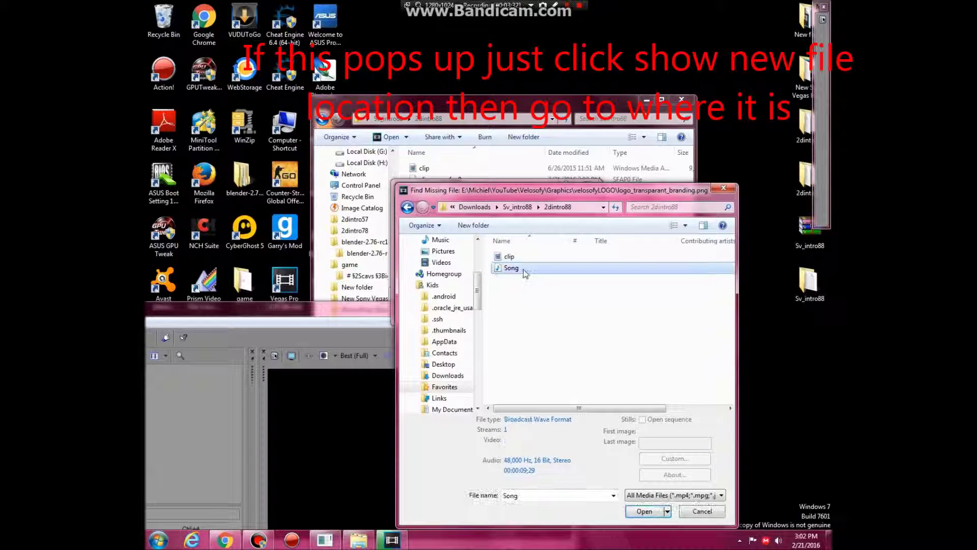
double_click(524, 270)
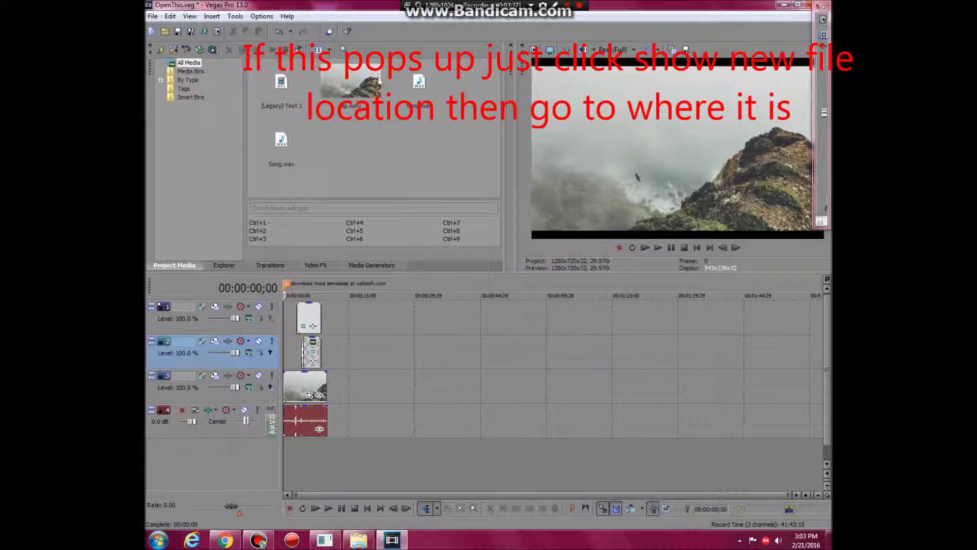
- Play the intro project from the start in the video preview with its clips spread across the timeline
scroll(377, 375, up, 6)
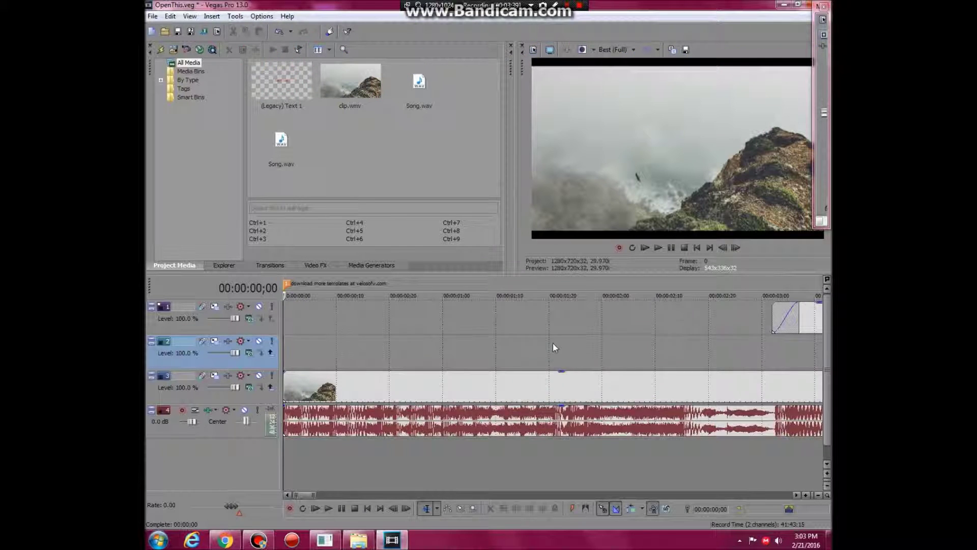
scroll(552, 342, down, 2)
click(655, 252)
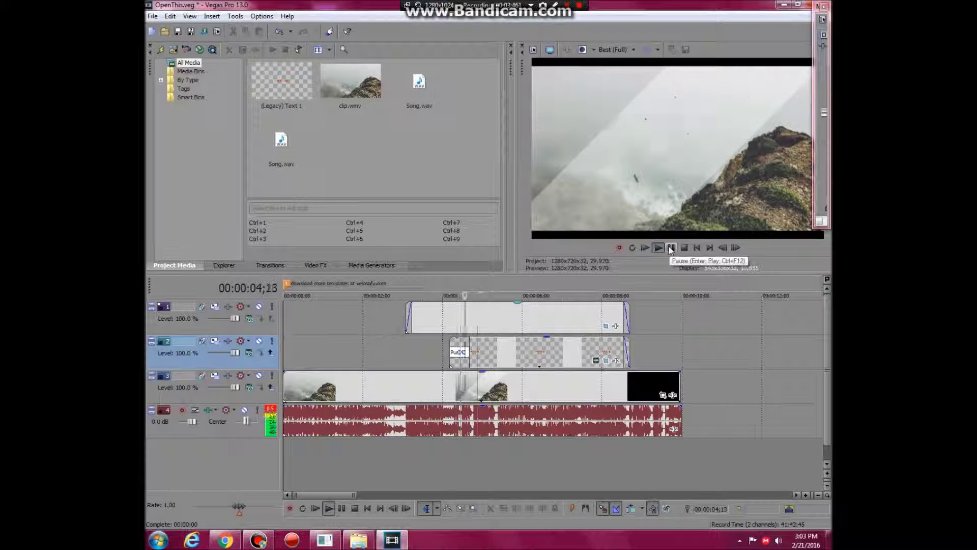
- Replace the YOUR NAME title text in the track 2 text clip with CheerioGaming
key(Return)
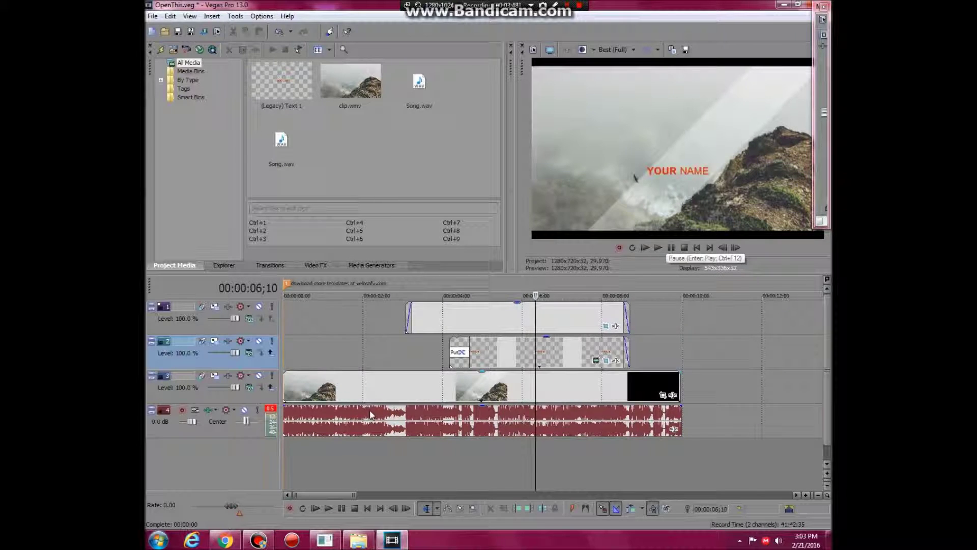
scroll(478, 366, up, 3)
scroll(569, 361, down, 1)
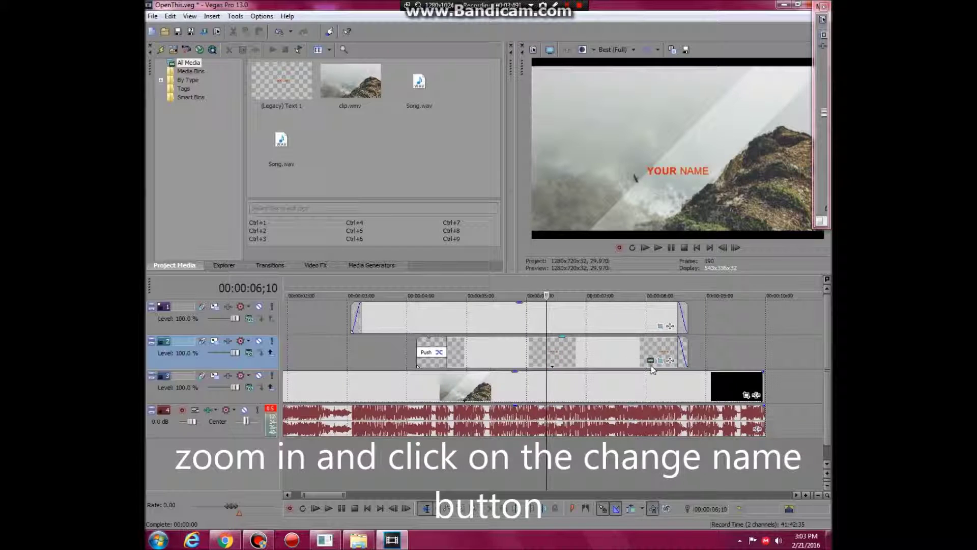
click(651, 361)
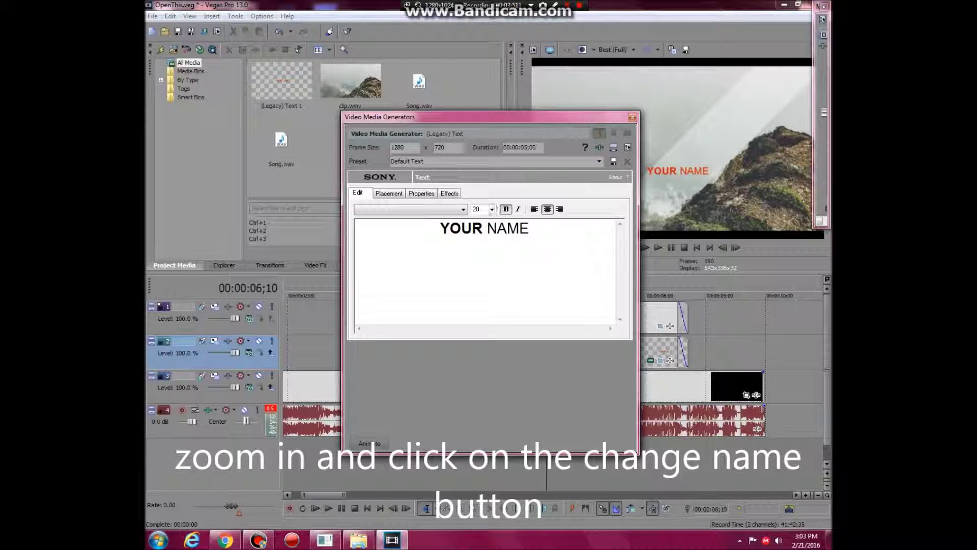
drag(530, 228, 439, 228)
text(C)
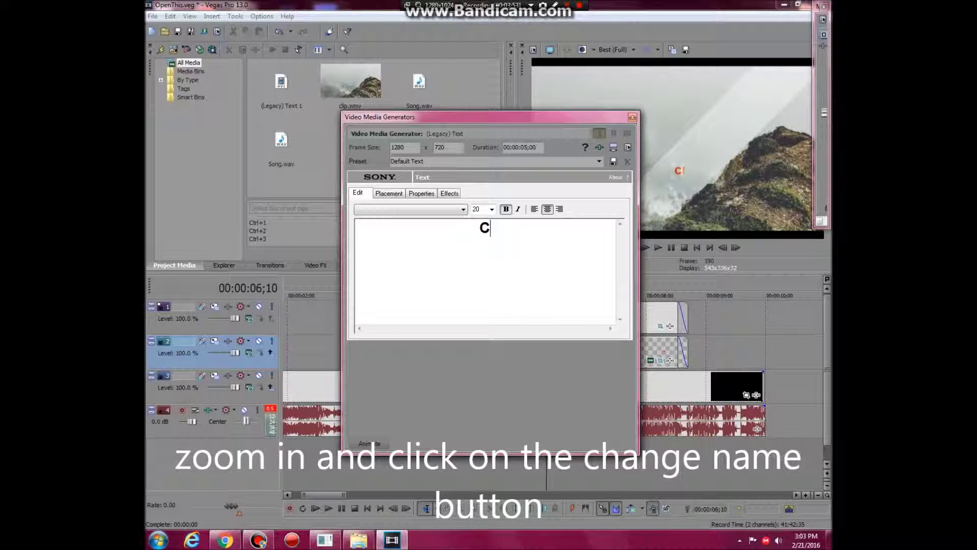
text(FeerioGamign)
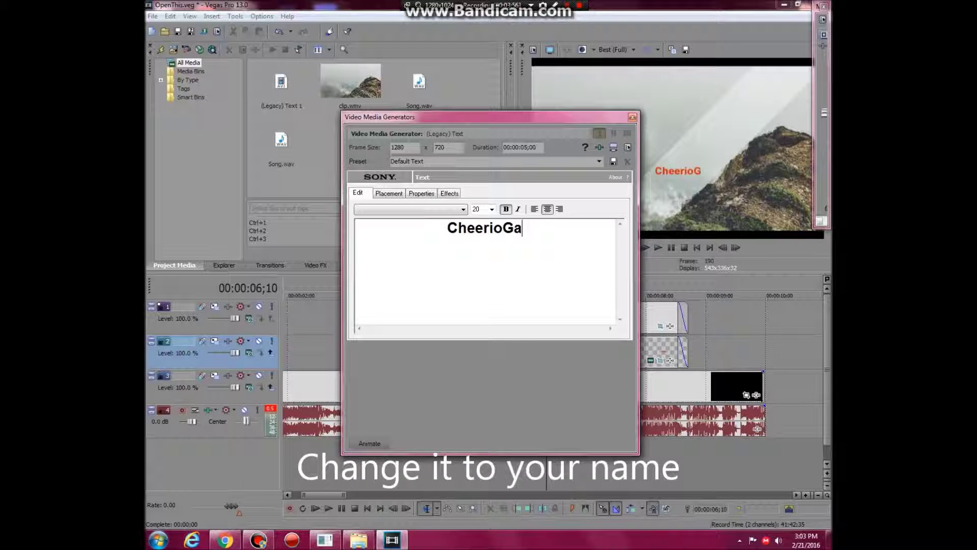
key(BackSpace)
key(BackSpace)
text(ng)
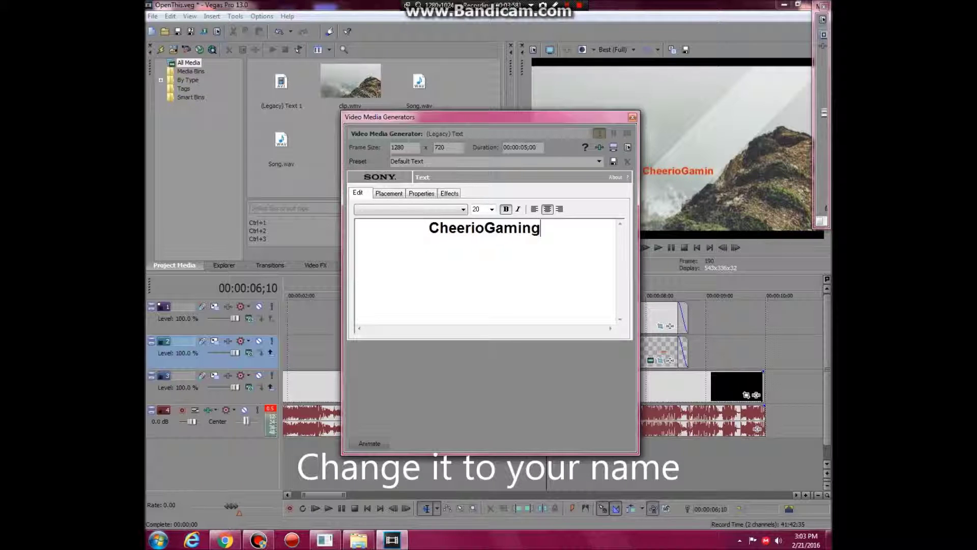
- Apply the Soft Shadow preset to the title and replace its sample text with CheerioGaming
click(601, 162)
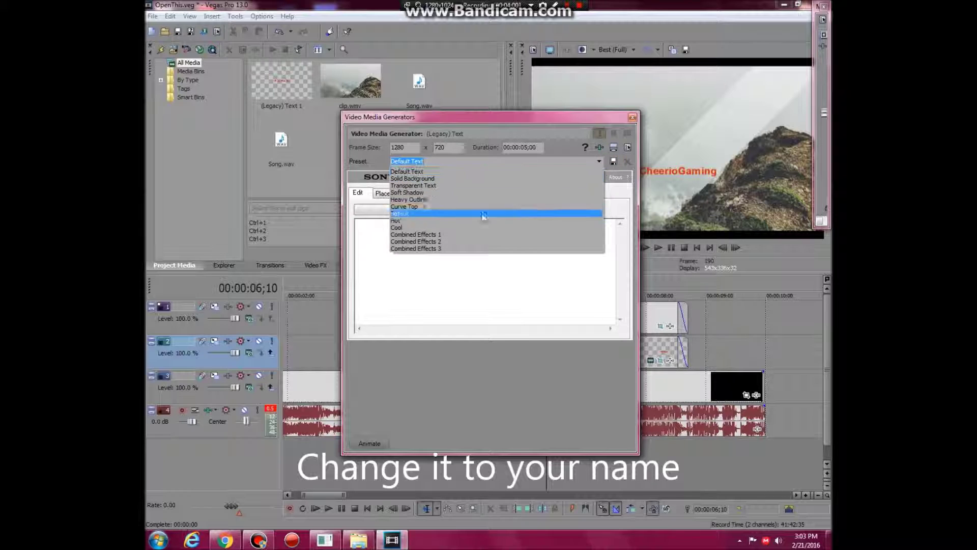
click(429, 197)
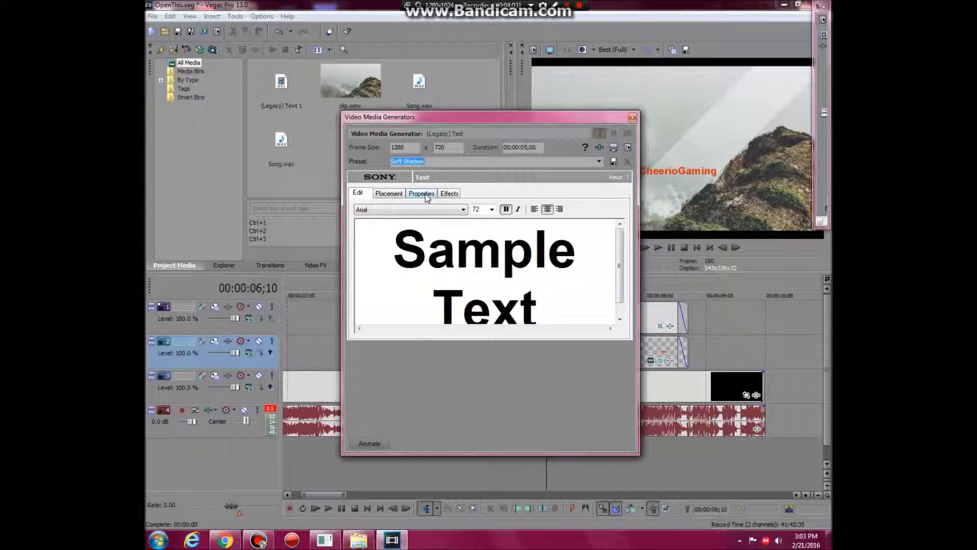
key(ctrl+a)
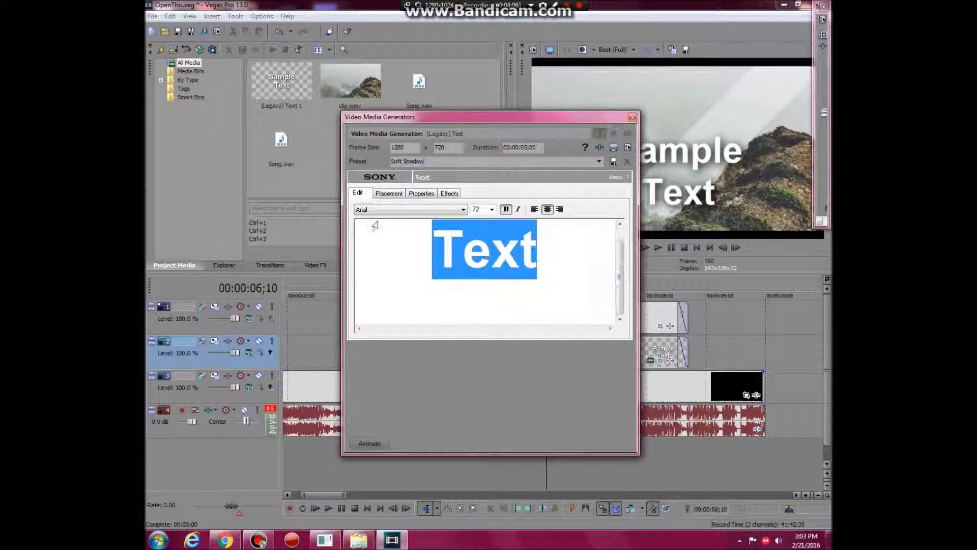
click(407, 242)
key(shift+End)
key(ctrl+a)
text(Cheeri)
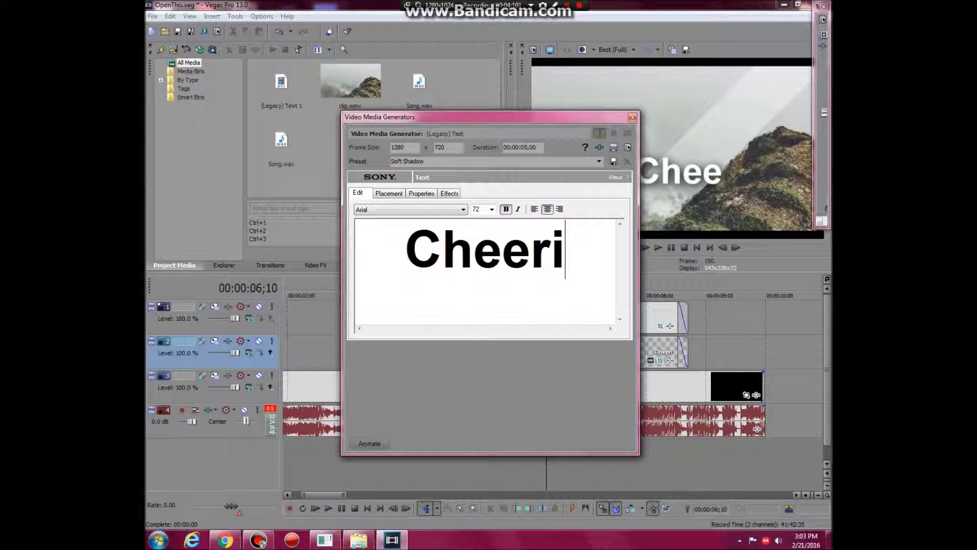
text(oGaming)
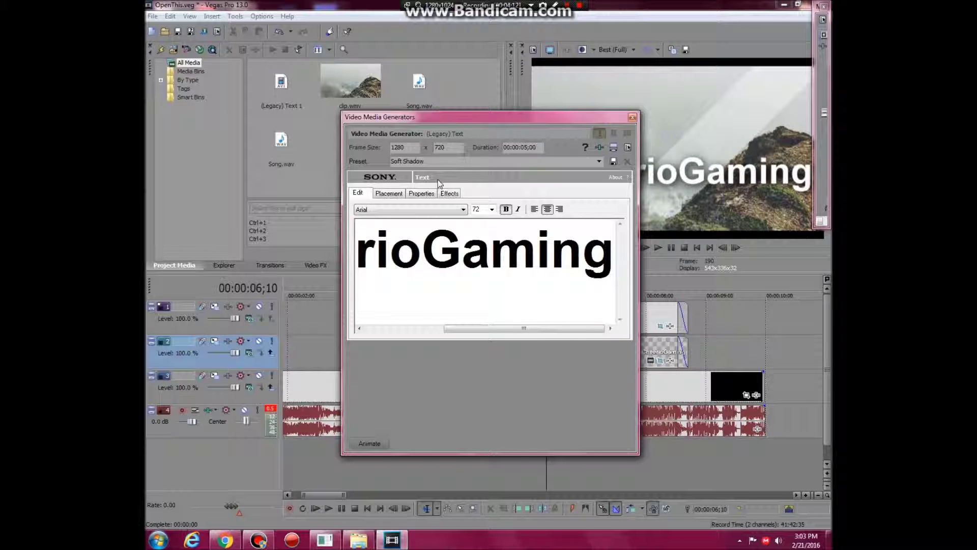
click(632, 118)
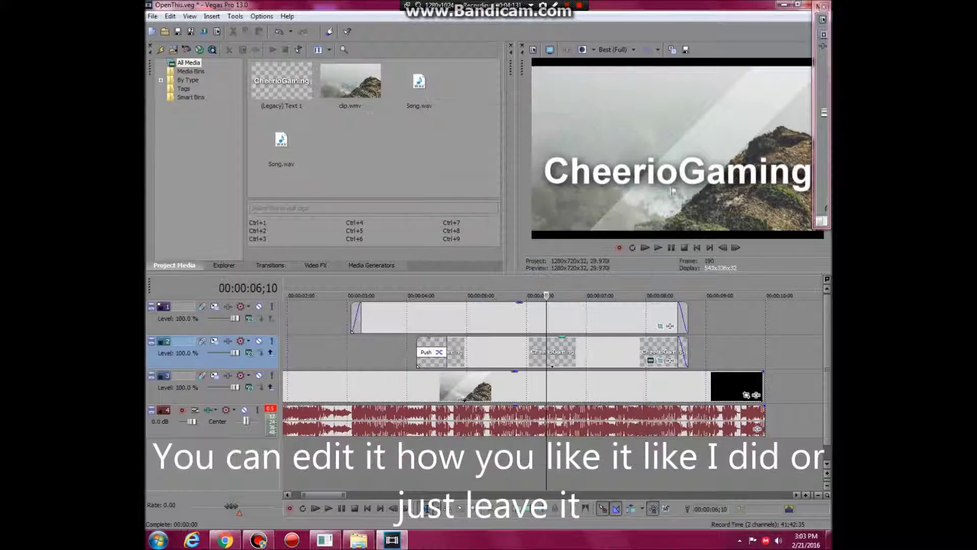
- Play the intro from the start to check the Soft Shadow title in the preview
click(645, 248)
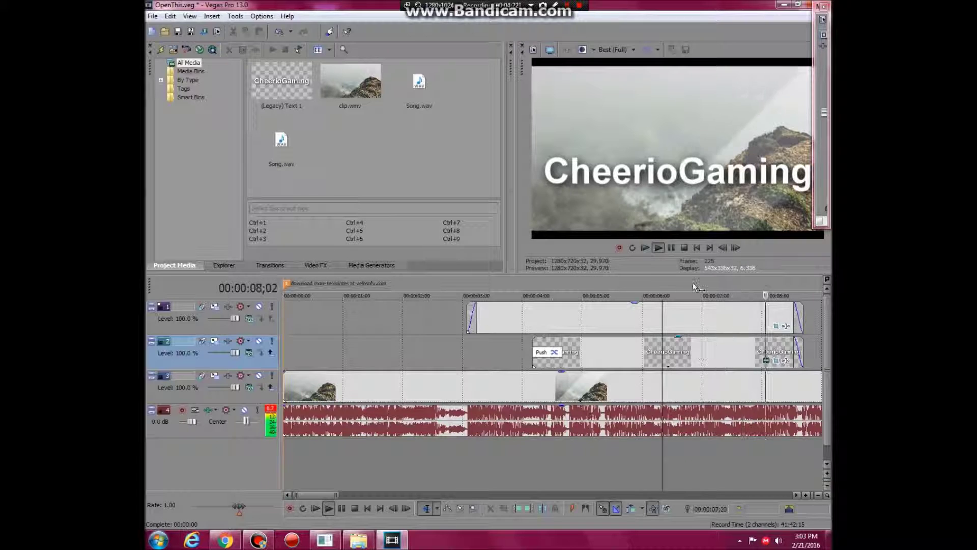
scroll(692, 366, up, 3)
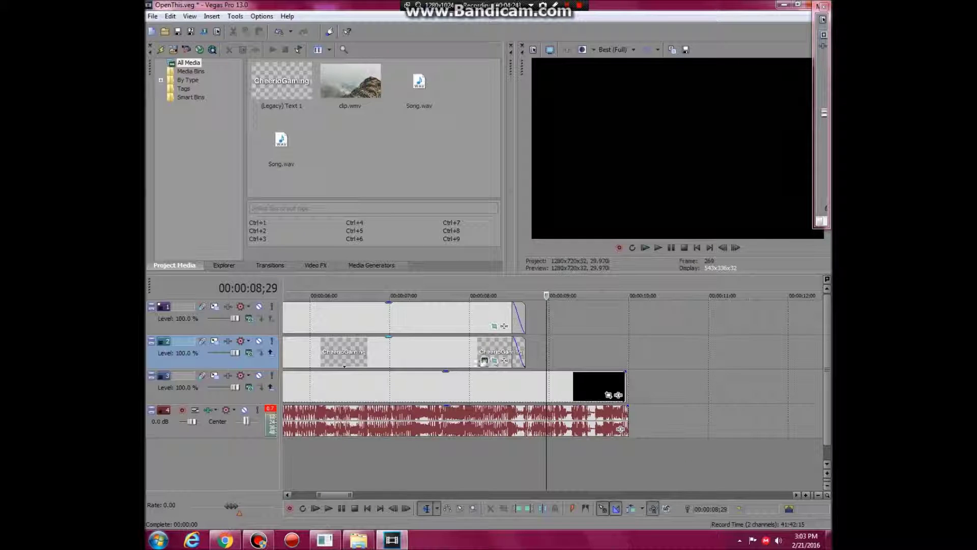
- Apply the Default Text preset to the track 2 title, enter CheerioGaming as its text and set the font size to 28
click(467, 359)
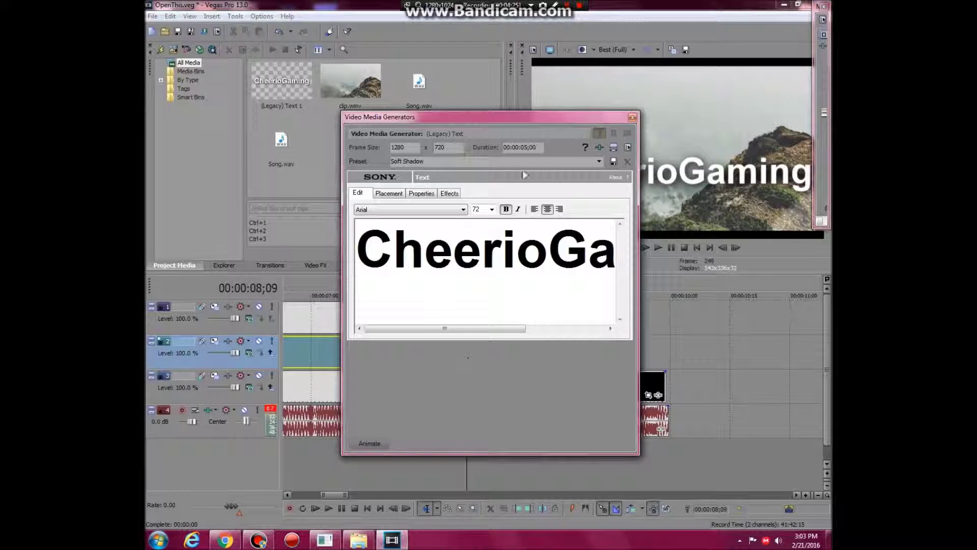
click(599, 162)
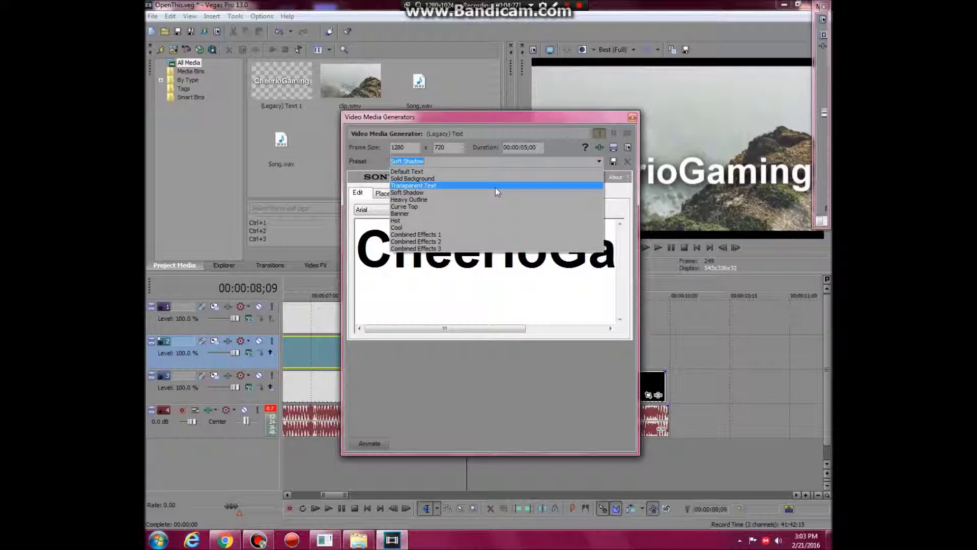
click(430, 170)
key(ctrl+a)
text(C)
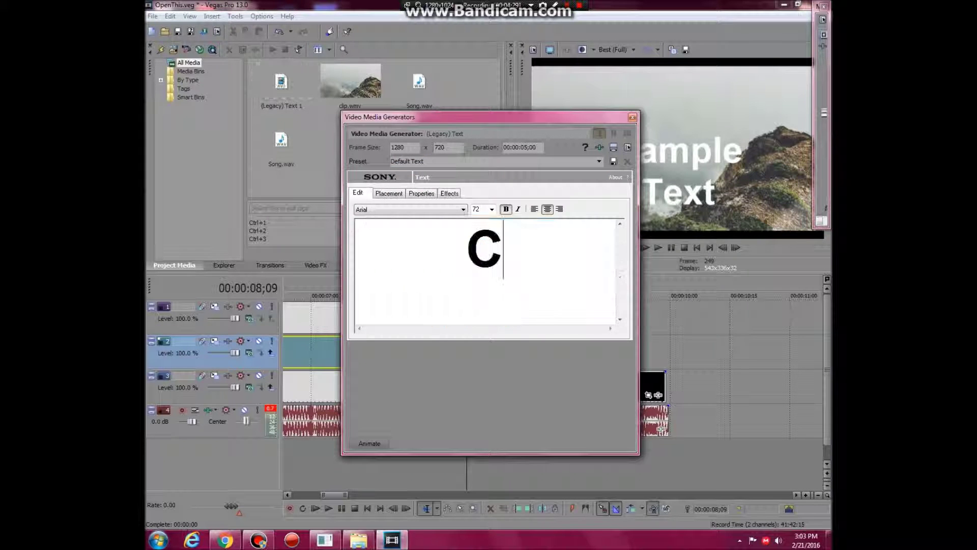
text(heerioGaming)
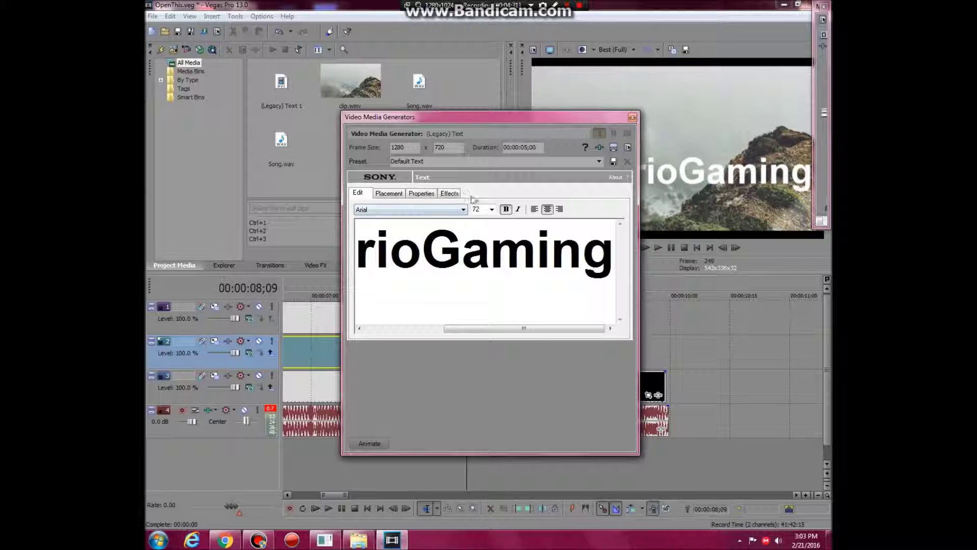
click(492, 209)
click(484, 302)
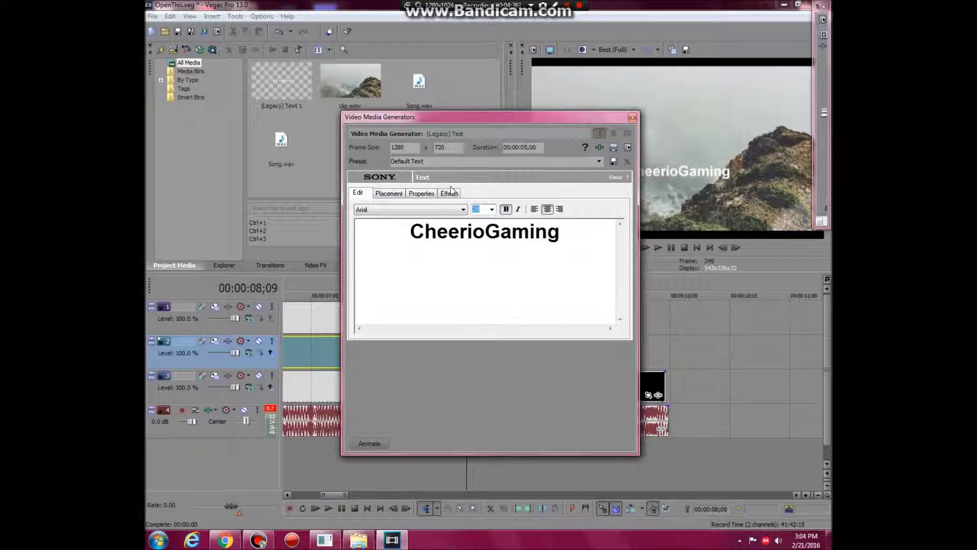
- Move the CheerioGaming text slightly below the center of the frame in its text placement
click(403, 195)
drag(434, 277, 429, 286)
click(632, 117)
- Play the intro from the start to check the lowered title, stopping near the end of the text clip
scroll(550, 345, up, 3)
scroll(550, 345, down, 6)
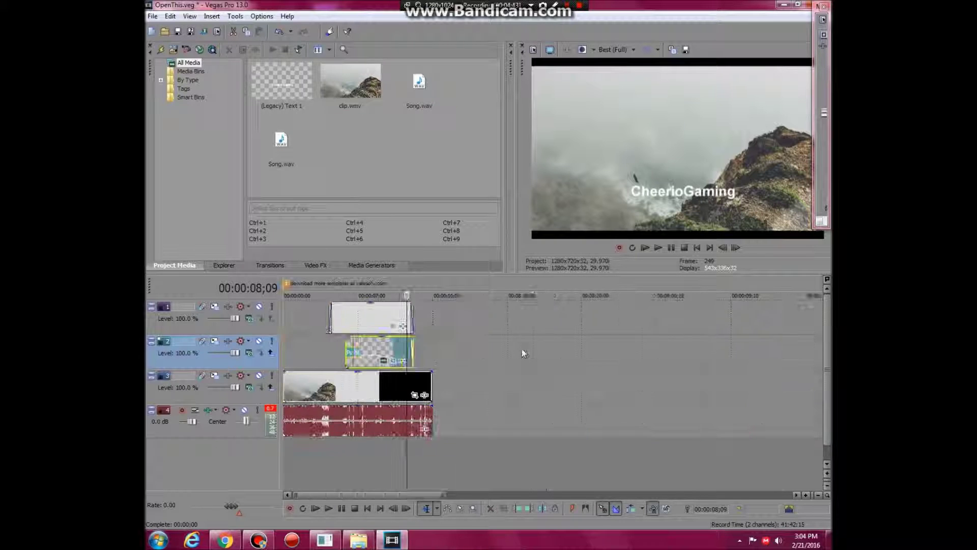
scroll(477, 356, up, 3)
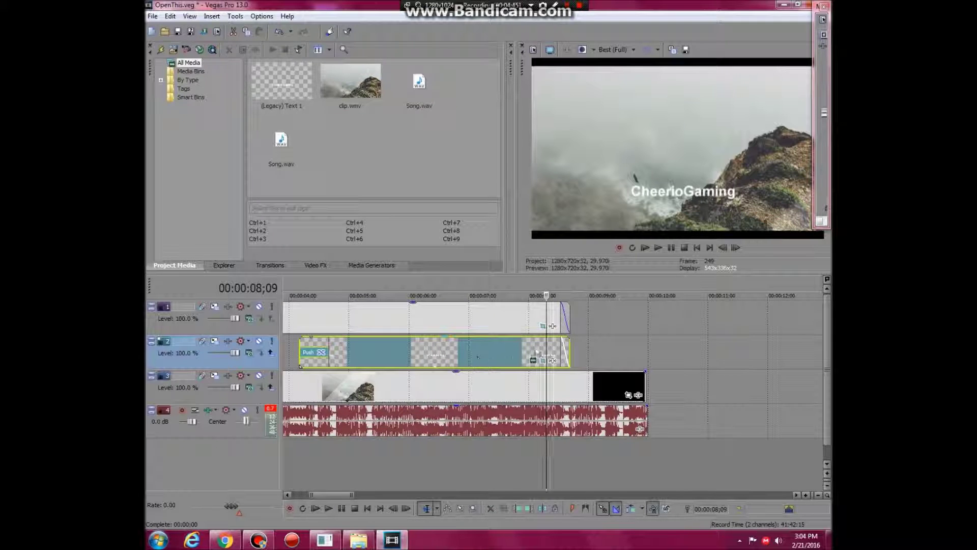
click(666, 246)
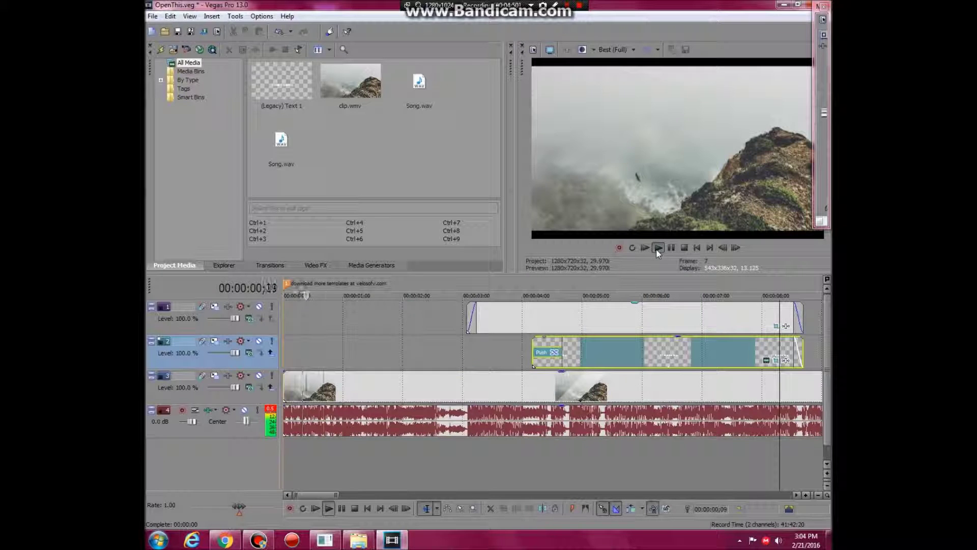
scroll(463, 382, down, 3)
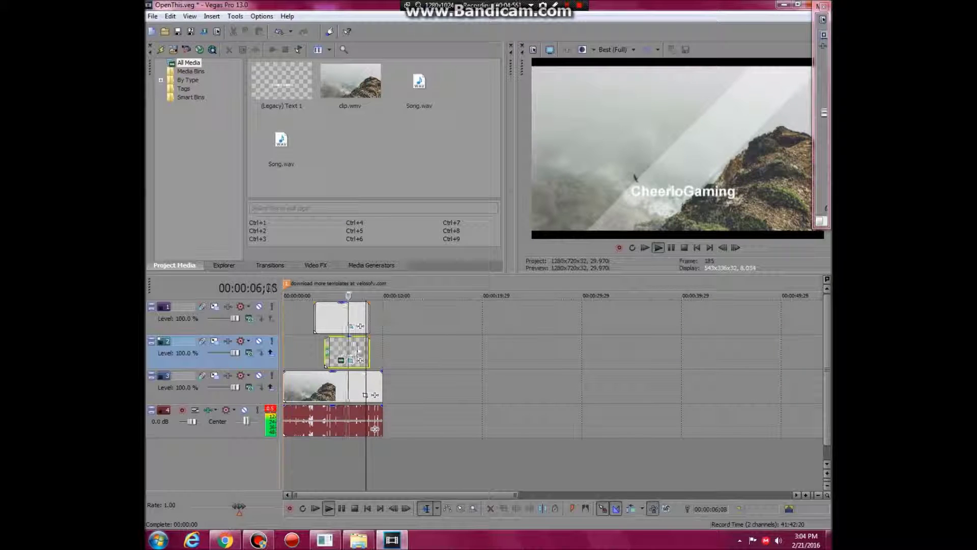
scroll(535, 334, up, 2)
click(685, 248)
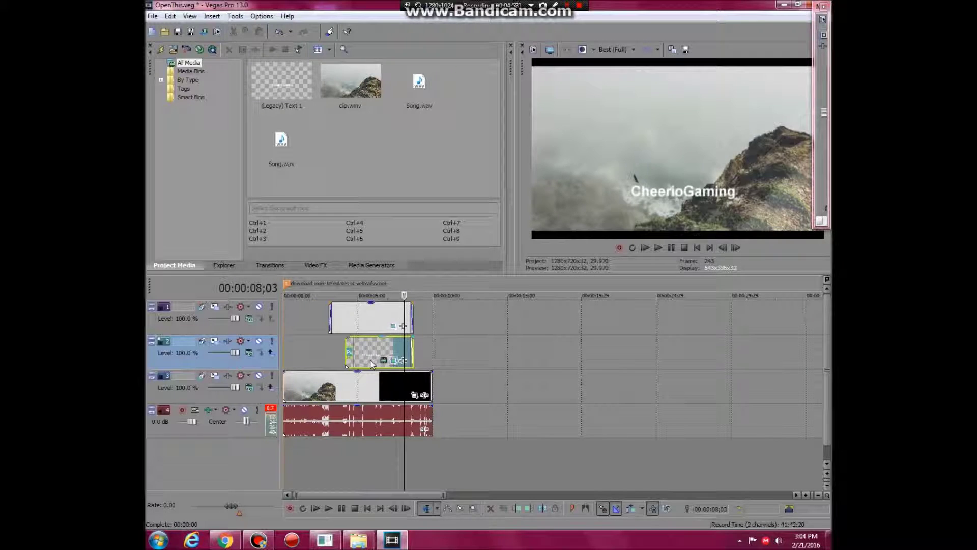
- Reposition the CheerioGaming text to about X -0.027, Y 0.251 in the free-form placement
click(385, 361)
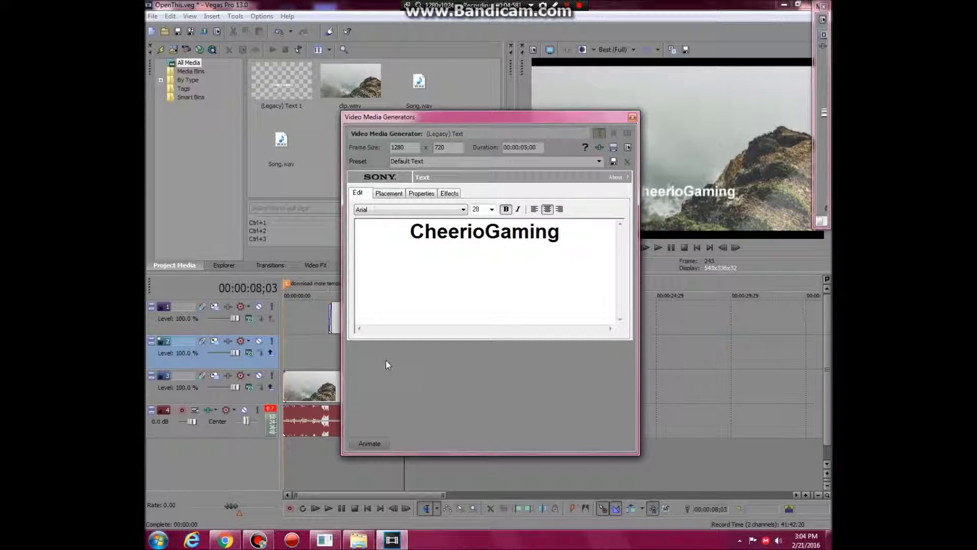
click(410, 194)
click(389, 193)
drag(421, 290, 417, 289)
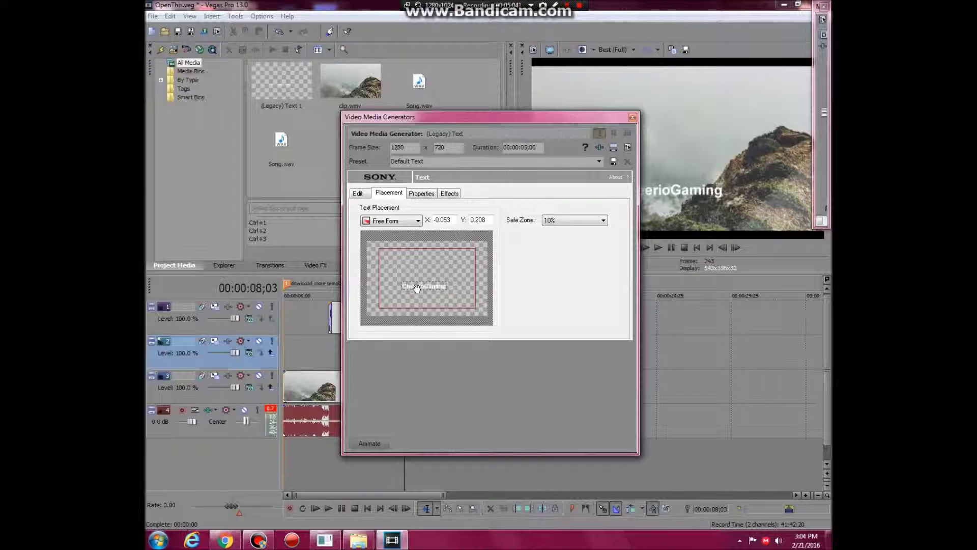
drag(435, 289, 436, 289)
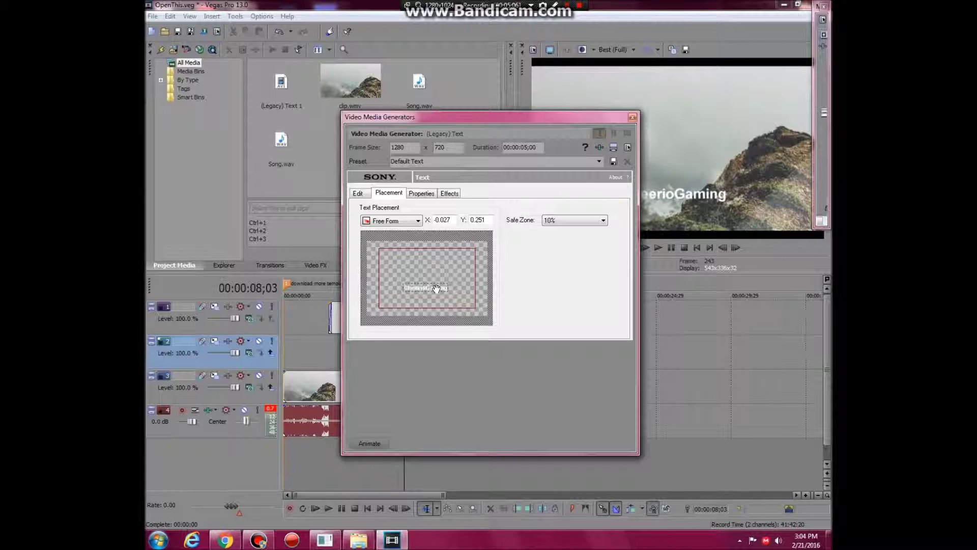
- Set the title's text color to pink with RGB 255, 54, 224
click(421, 193)
click(450, 193)
click(423, 194)
click(455, 252)
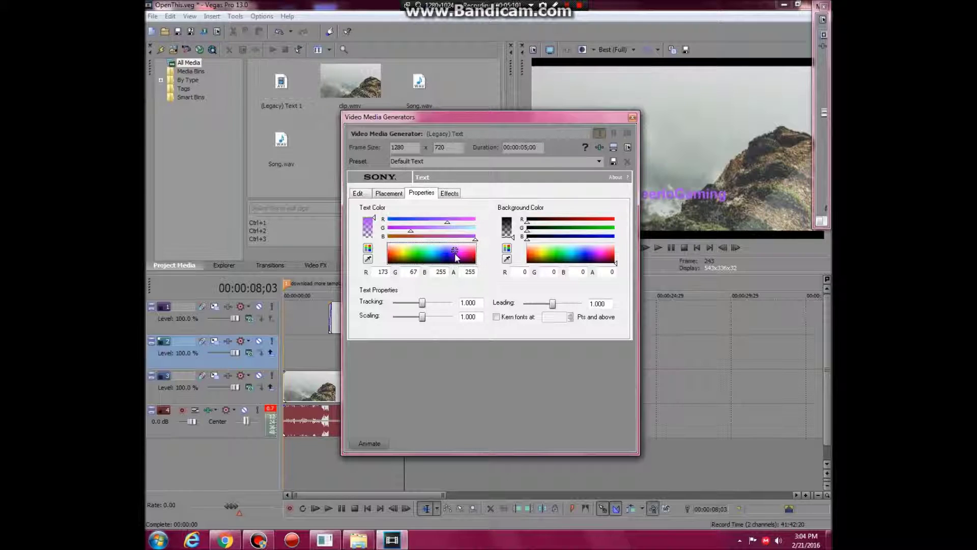
drag(449, 251, 468, 258)
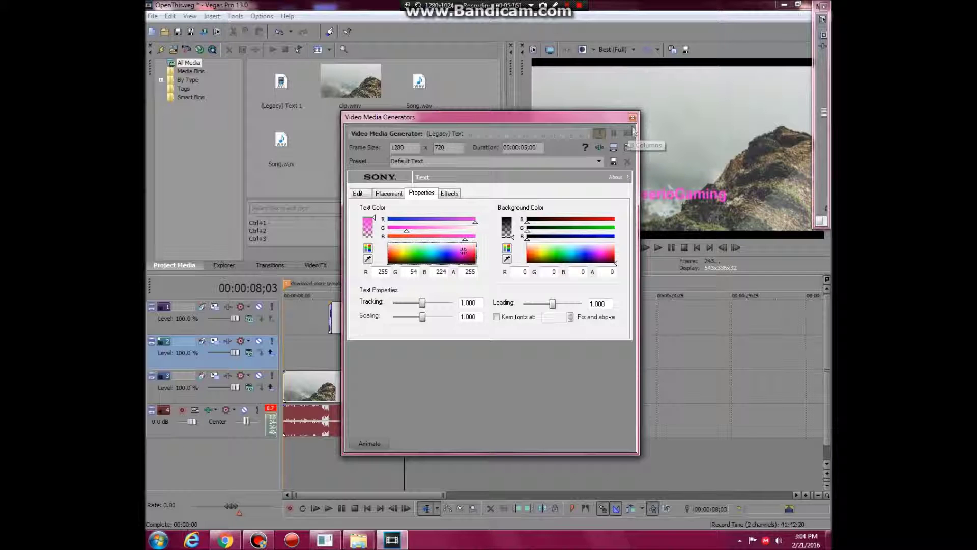
click(632, 118)
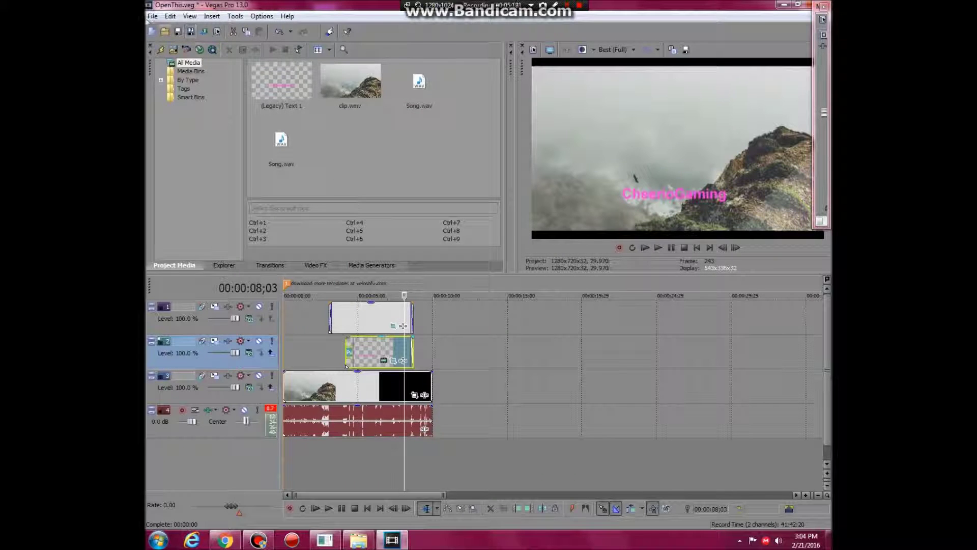
- Render the project to Documents as Tutorial intro with the 8 Mbps HD 1080-30p Windows Media Video template, and open the output folder
click(152, 16)
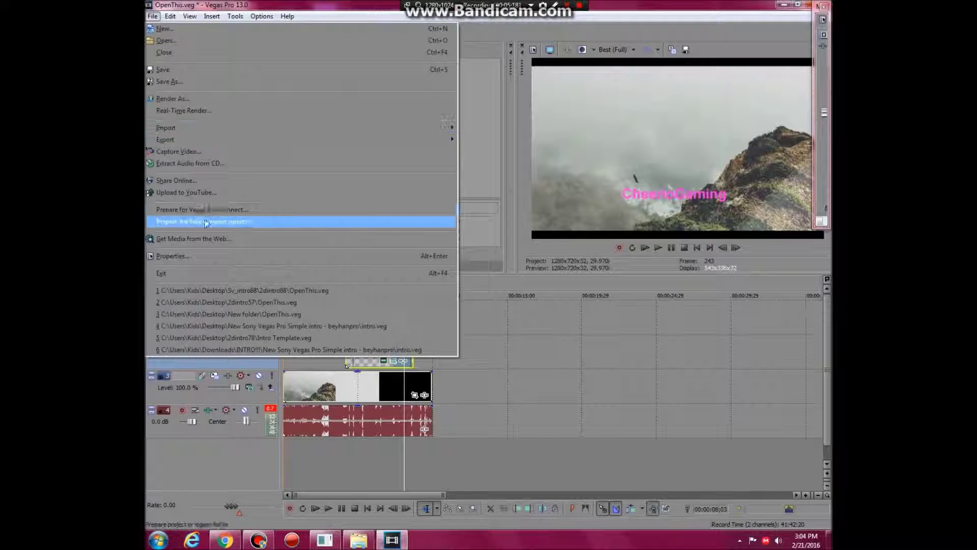
click(192, 98)
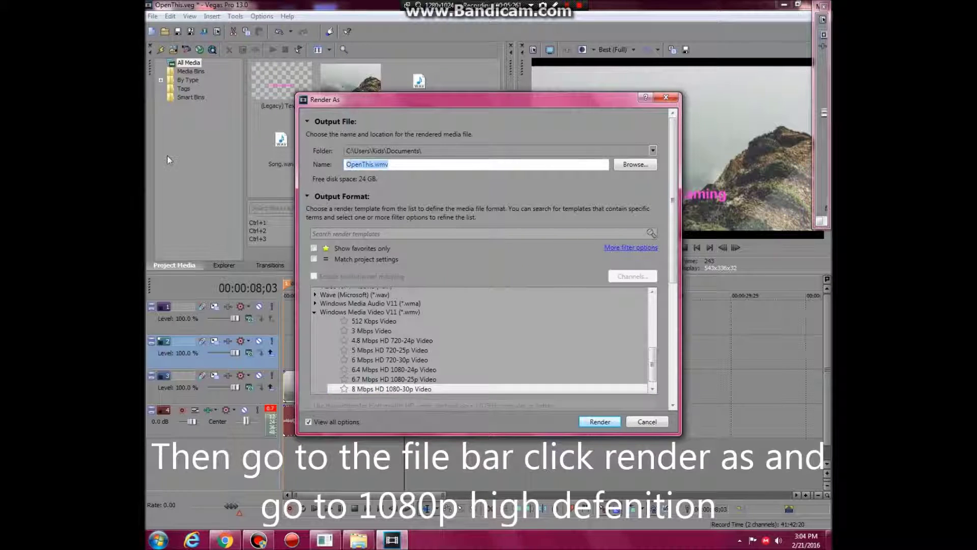
text(Tutorial intro)
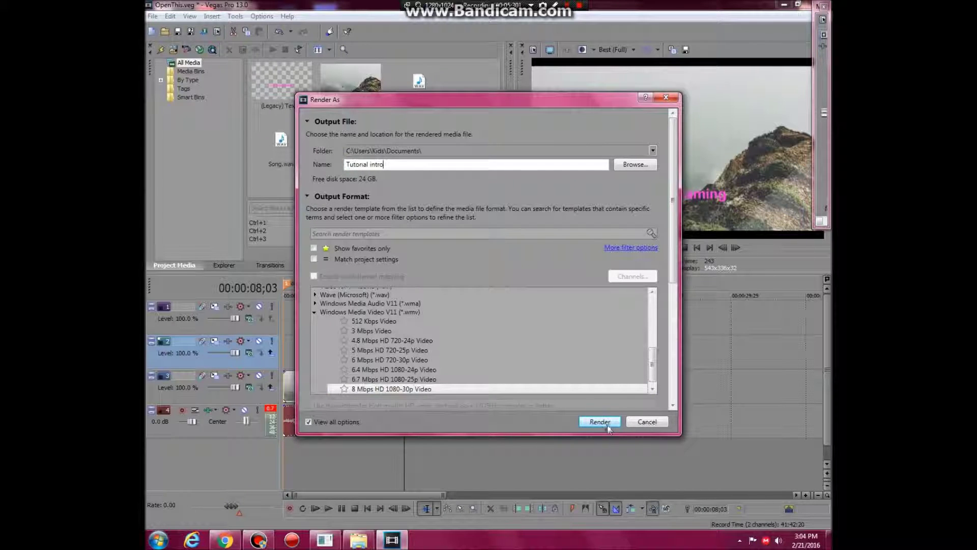
click(599, 422)
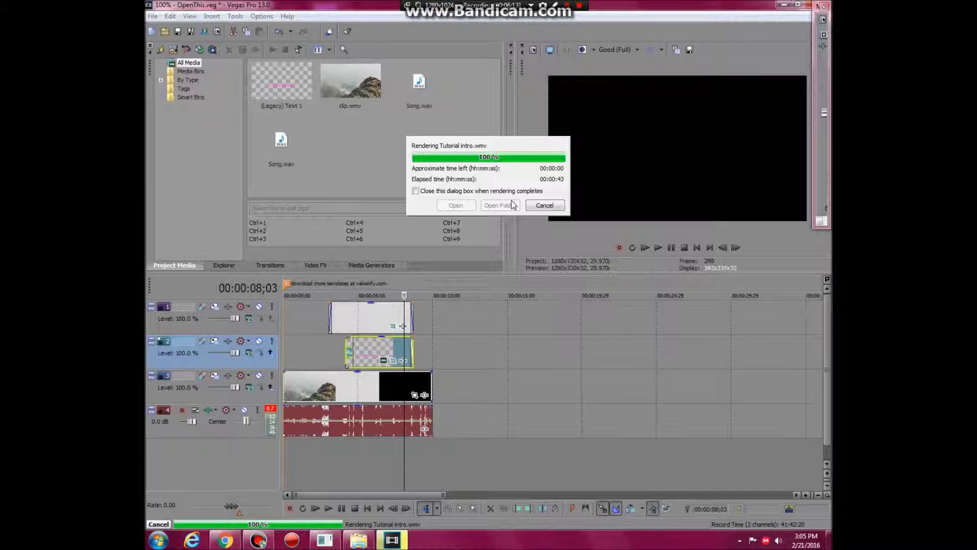
click(507, 206)
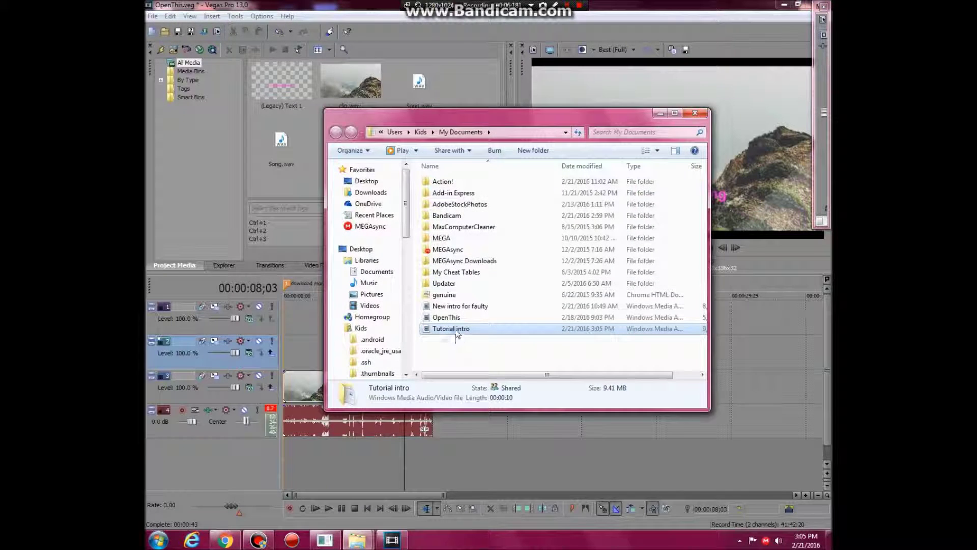
- Play the rendered Tutorial intro video from the Documents folder and close the player
mouse_move(458, 336)
mouse_down()
mouse_move(464, 310)
mouse_move(460, 332)
mouse_up()
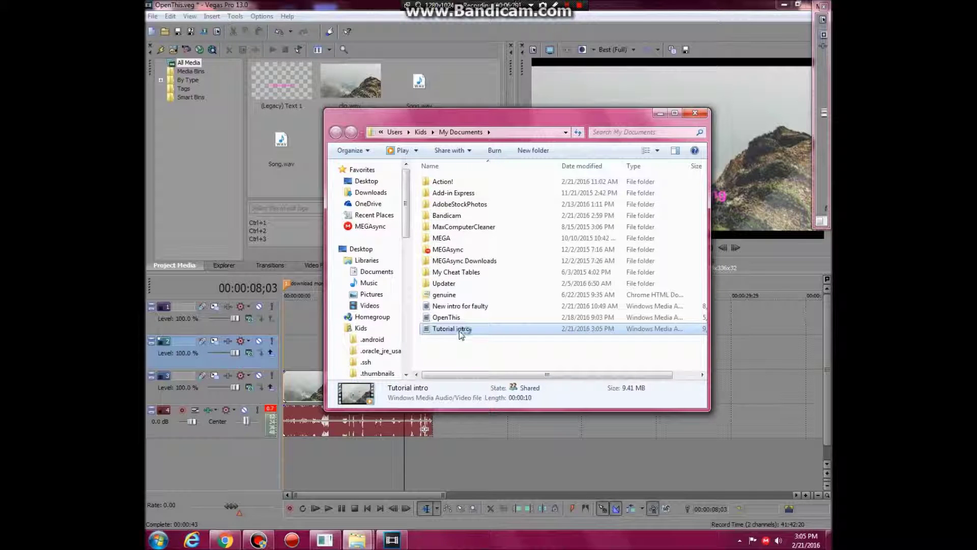
double_click(461, 330)
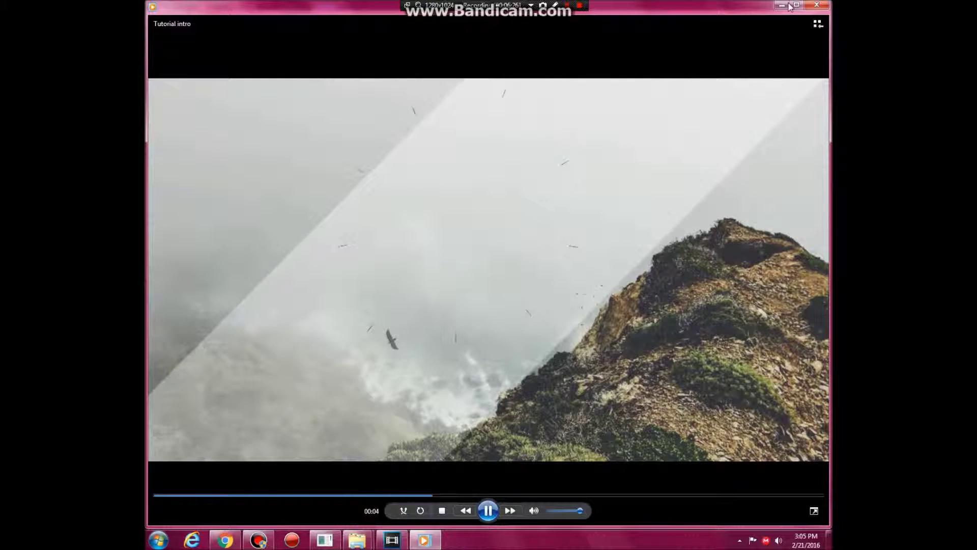
click(824, 8)
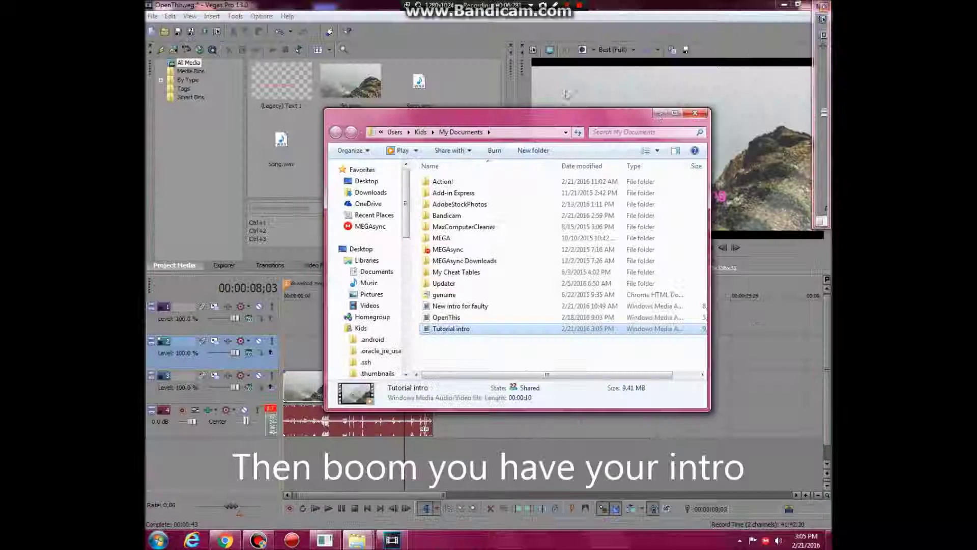
- Close the Documents folder and exit Vegas Pro without saving the changes to OpenThis.veg
click(695, 112)
click(823, 7)
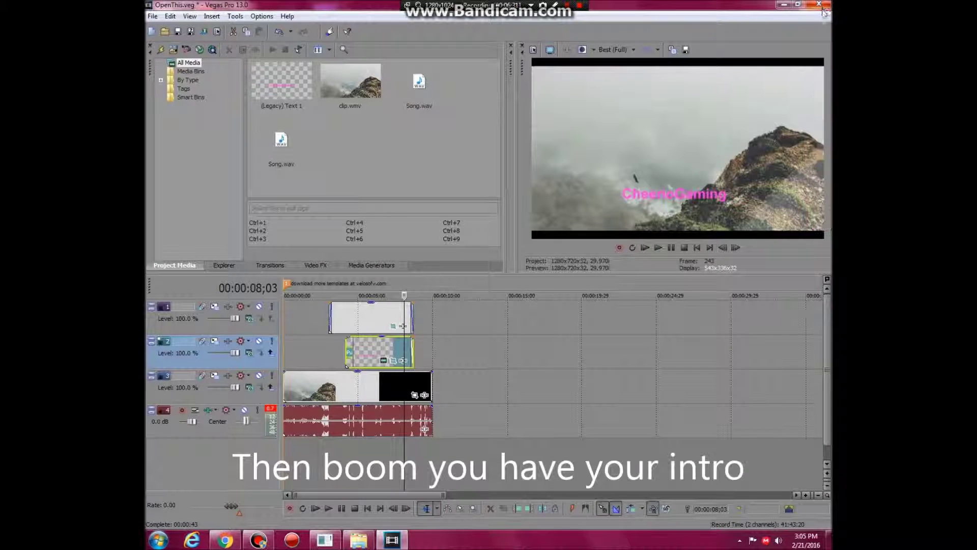
click(825, 7)
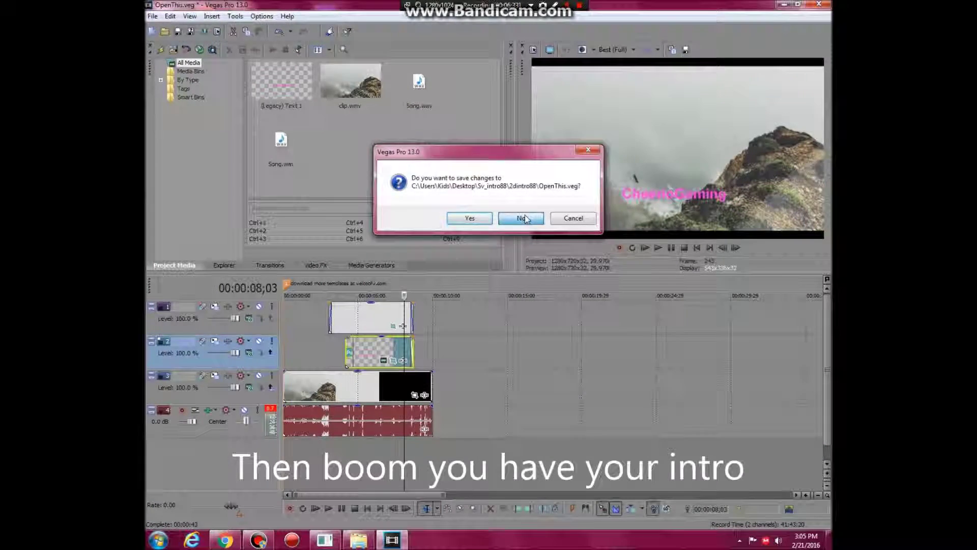
click(521, 217)
click(681, 99)
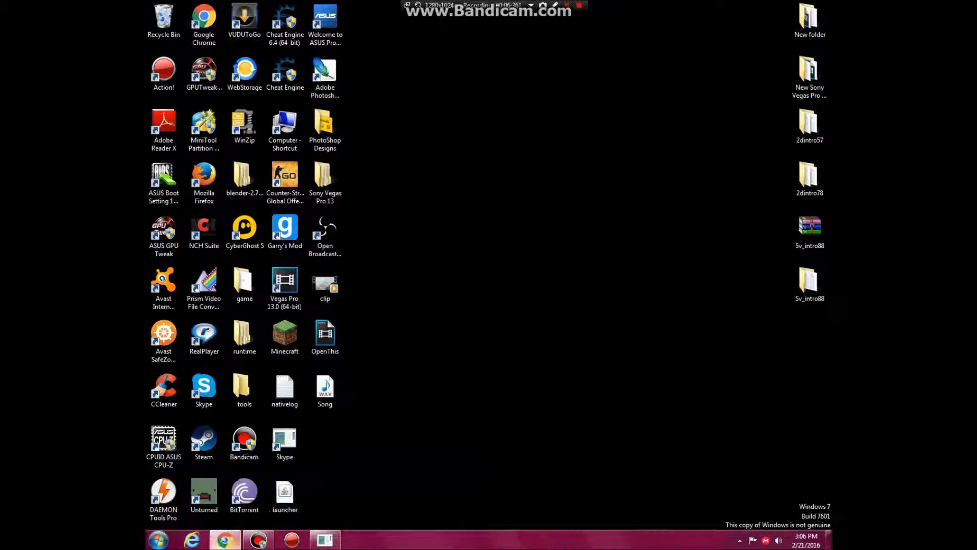
- Switch to Chrome and close the MediaFire, Intro Template #088 and Velosofy pages, leaving a new blank tab
click(224, 540)
click(466, 123)
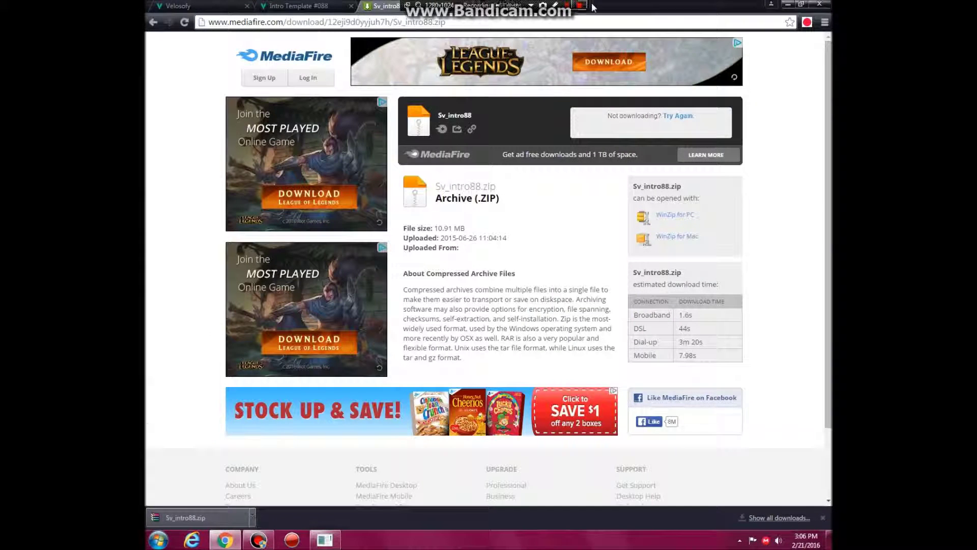
click(452, 7)
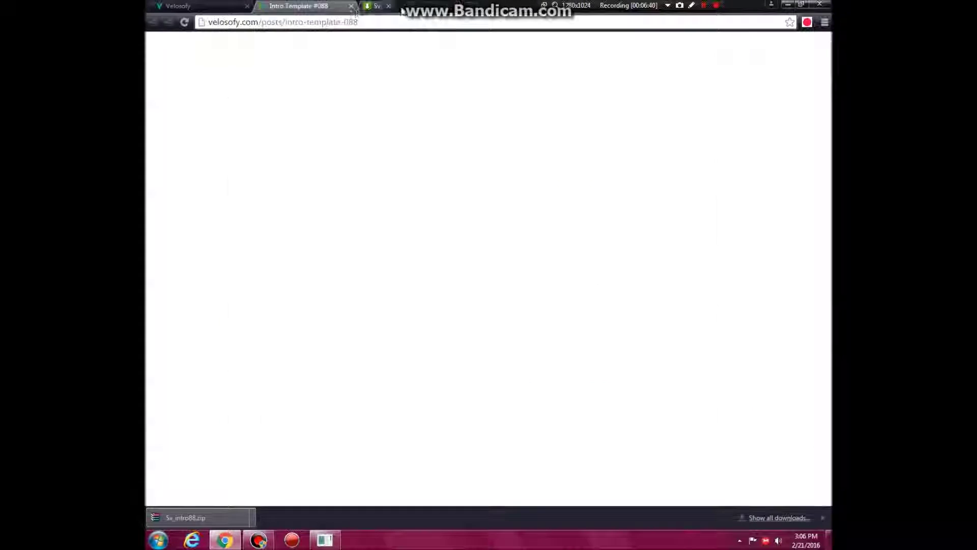
click(351, 6)
click(248, 6)
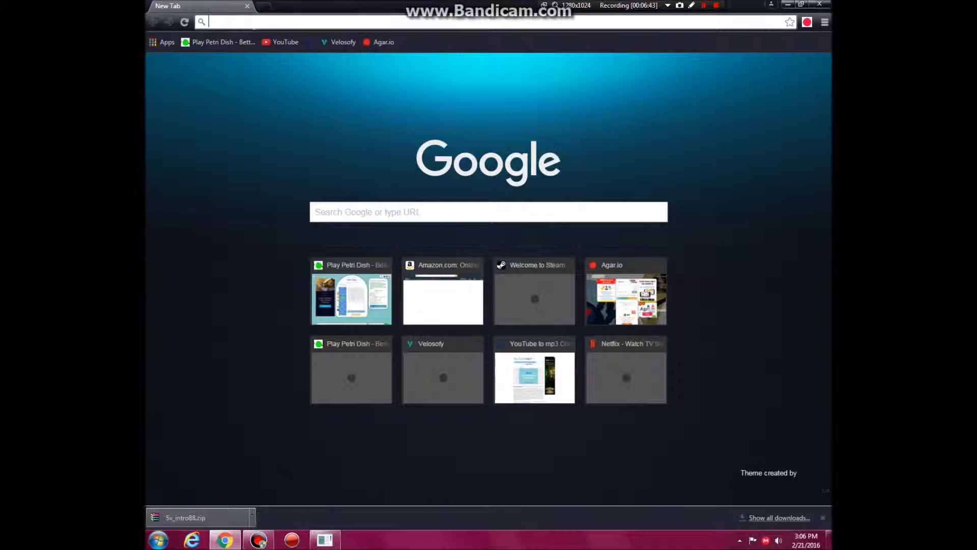
- Go to youtube.com, search for "how to get sony vegas 13 for free", and open and pause CroatCode's Sony Vegas Pro 13 tutorial
text(youtube.com)
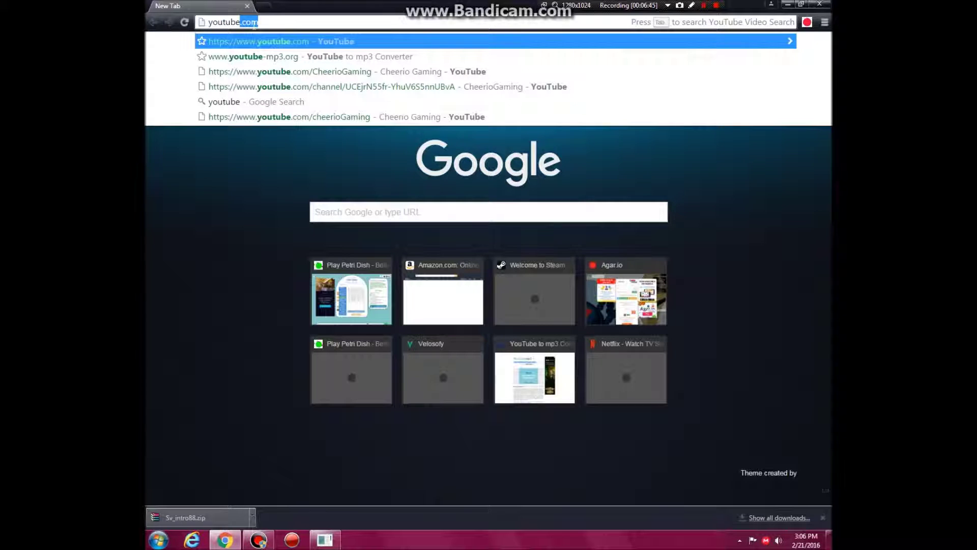
key(Return)
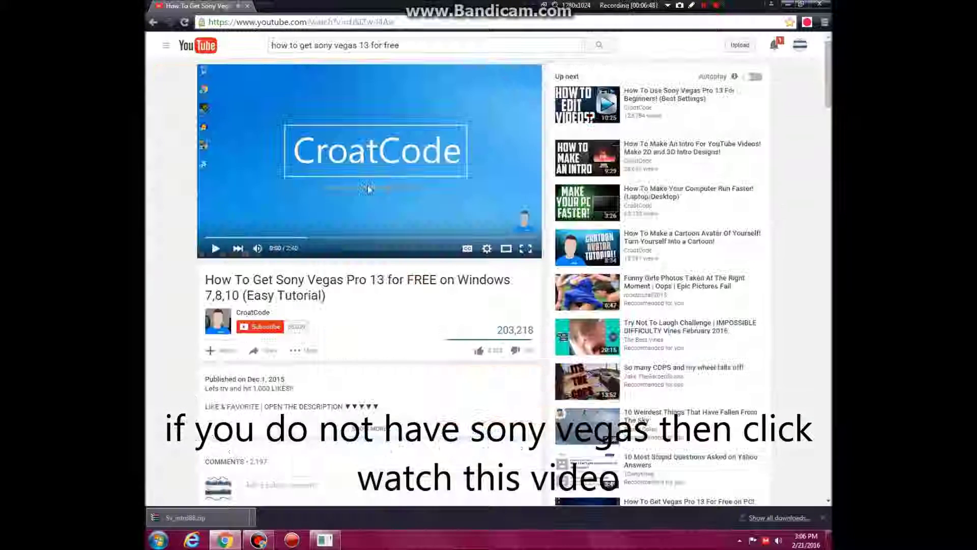
click(368, 185)
click(346, 115)
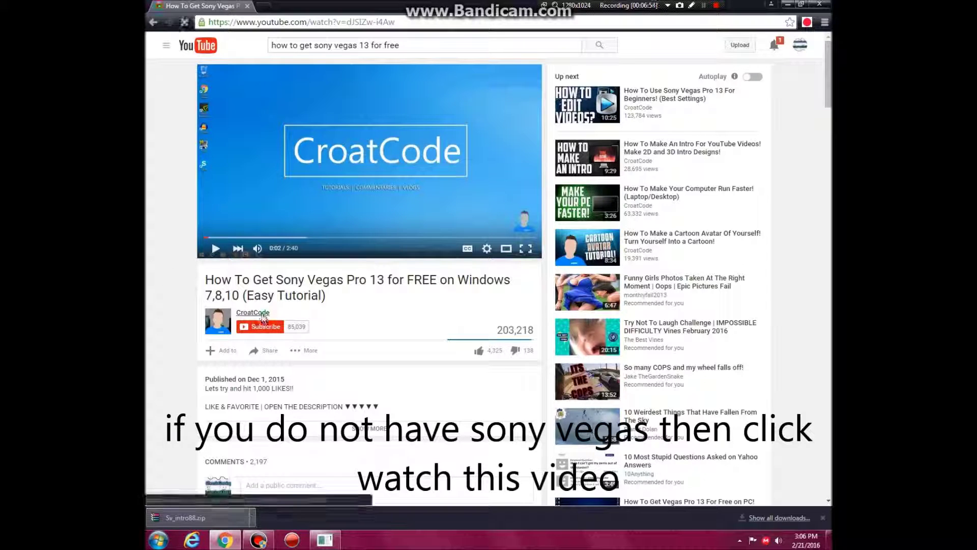
- Subscribe to the CroatCode channel and like the Sony Vegas Pro 13 video, dismissing the share section
click(267, 328)
scroll(305, 321, down, 4)
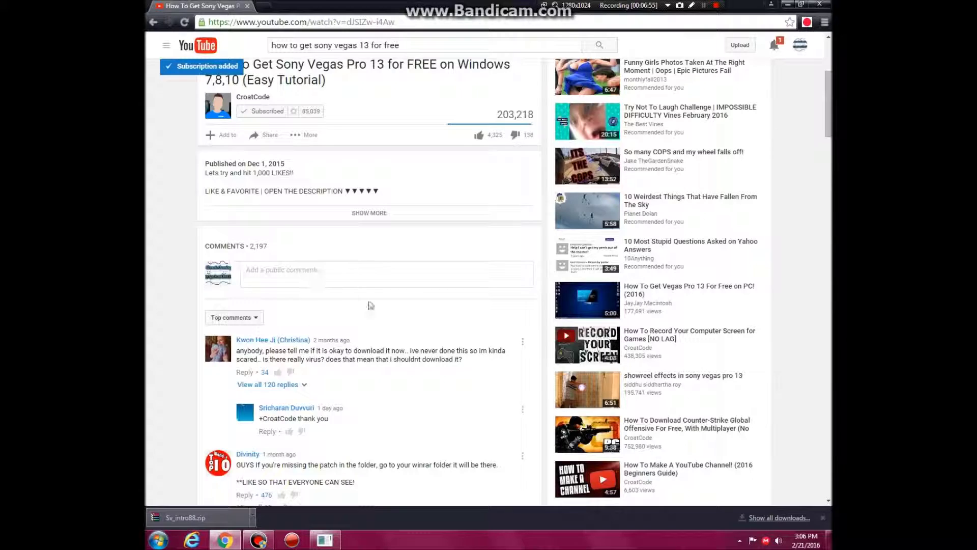
scroll(314, 305, up, 4)
click(479, 349)
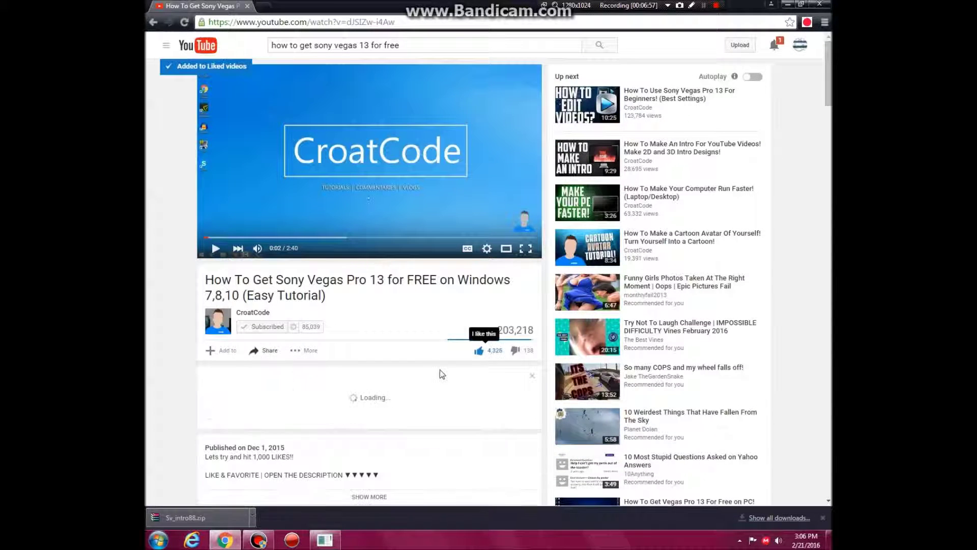
click(532, 380)
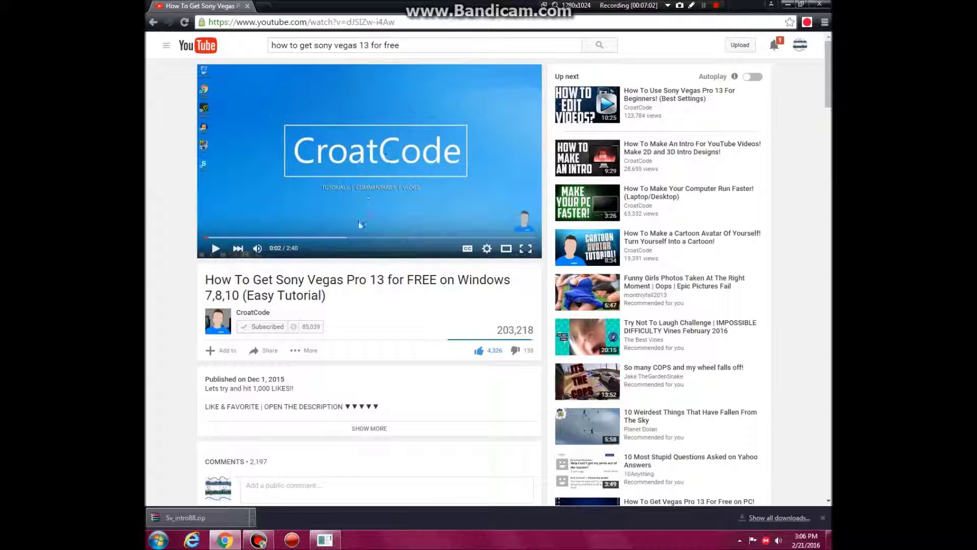
- Expand the video's description and look through its Sony Vegas Pro 13 and WinRAR download links
click(383, 429)
scroll(383, 429, down, 5)
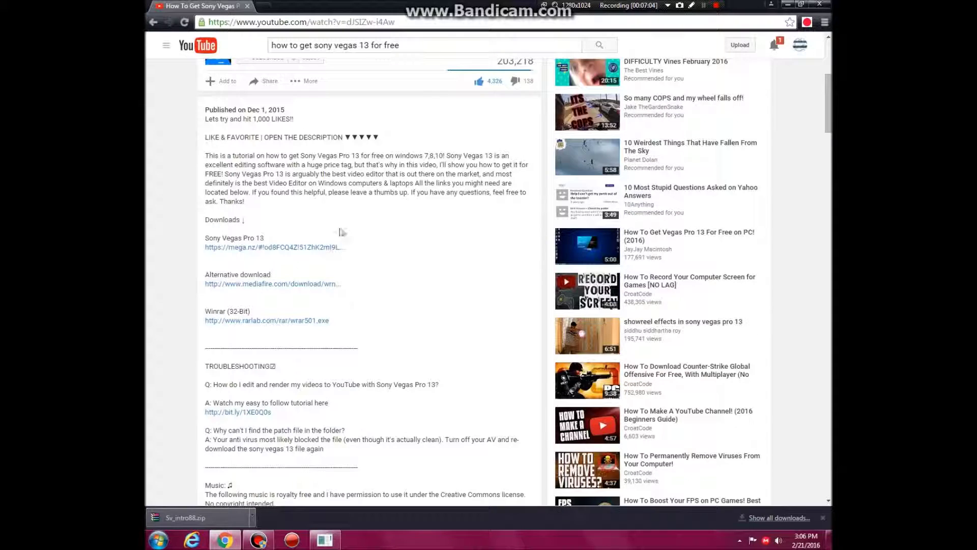
scroll(340, 231, up, 2)
scroll(372, 323, up, 4)
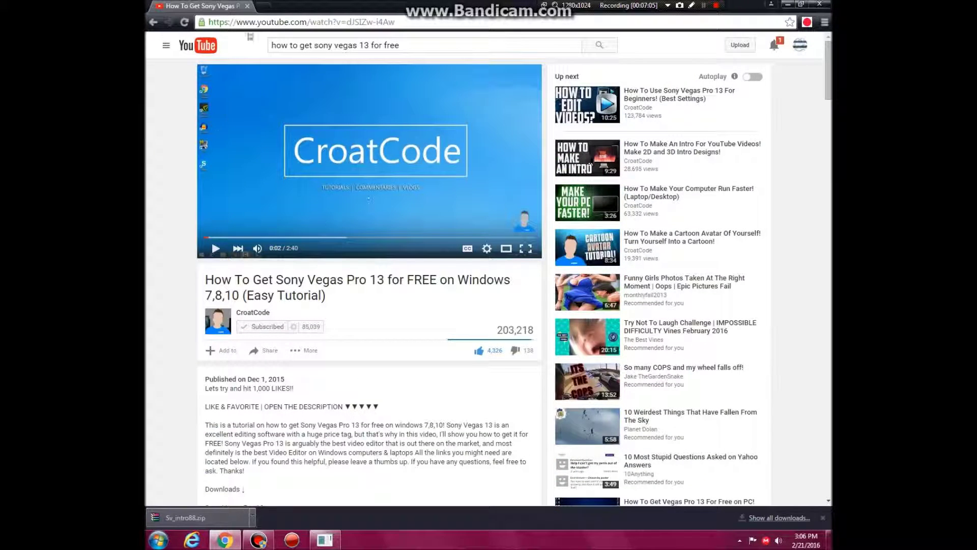
- Close the YouTube page and Chrome to return to the desktop
click(248, 7)
right_click(452, 199)
click(431, 297)
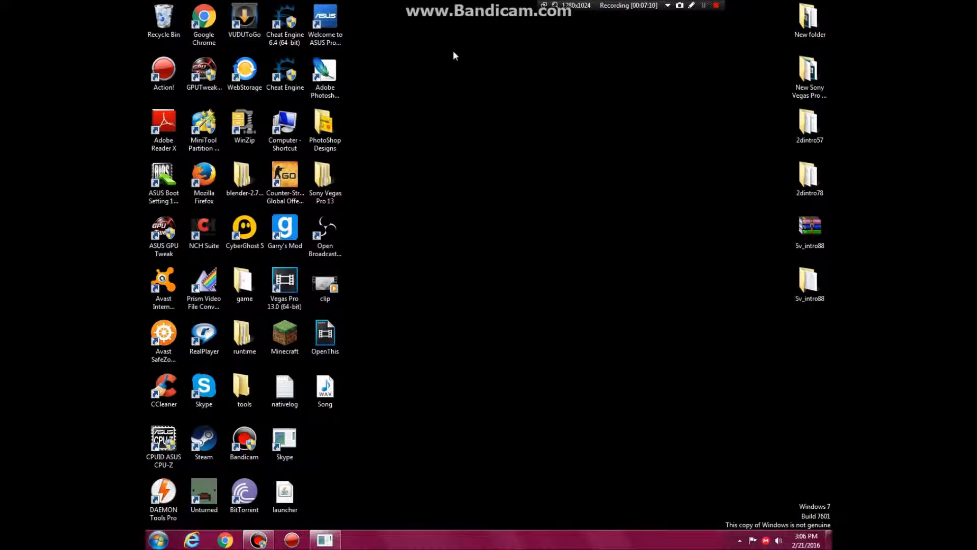